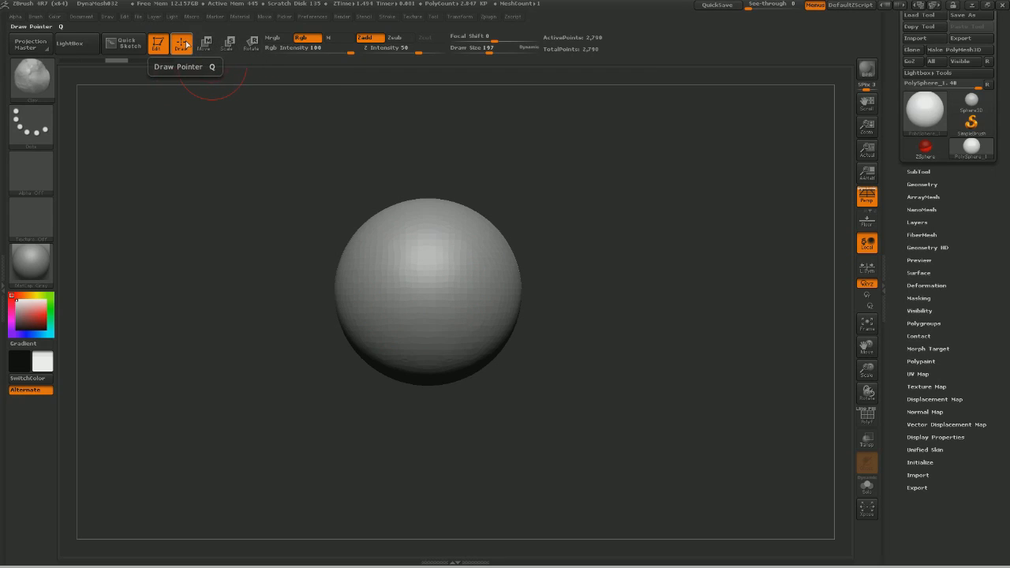
Switch Transpose to Move (W), preview Scale (E) and Rotate (R), then return to Move.
key("w")
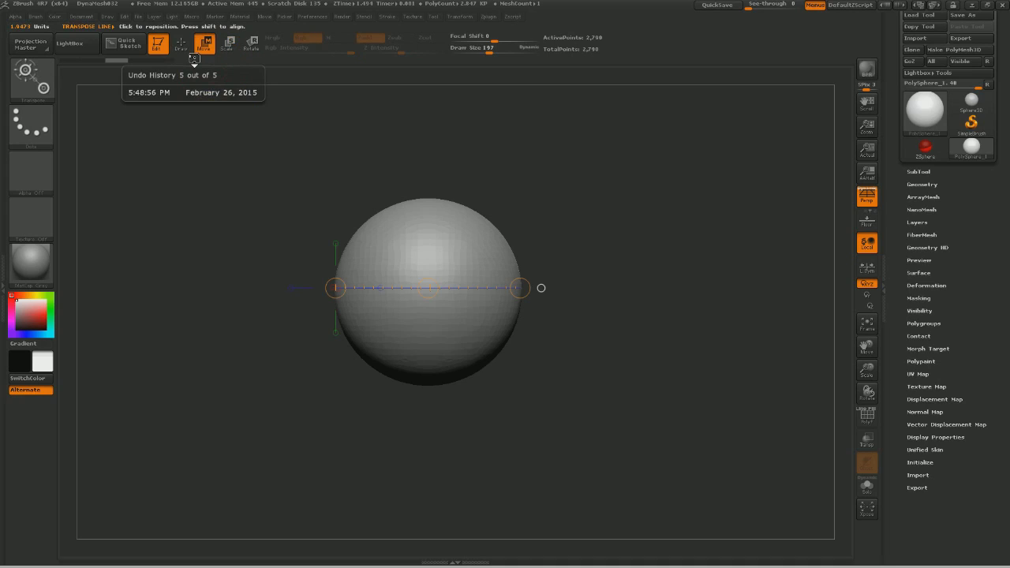
key("e")
key("r")
key("e")
key("w")
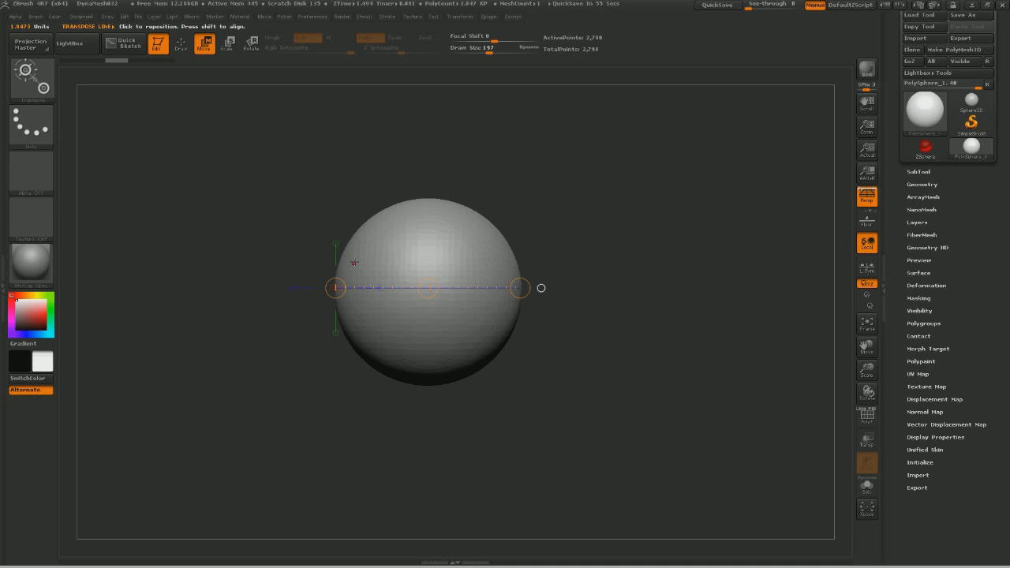
Draw a transpose line from the sphere's lower left to upper right, settling its end on the surface.
left_click(350, 307)
mouse_move(350, 307)
left_mouse_down()
mouse_move(496, 244)
mouse_move(571, 226)
mouse_move(717, 221)
mouse_move(753, 329)
mouse_move(751, 304)
mouse_move(647, 196)
mouse_move(505, 232)
mouse_move(357, 310)
mouse_move(350, 338)
mouse_move(350, 311)
mouse_move(394, 293)
mouse_move(588, 268)
mouse_move(534, 282)
mouse_move(528, 305)
mouse_move(528, 230)
mouse_move(479, 181)
mouse_move(352, 151)
mouse_move(514, 245)
mouse_move(516, 298)
mouse_move(467, 356)
mouse_move(439, 170)
mouse_move(508, 370)
mouse_move(516, 236)
mouse_move(513, 305)
mouse_move(535, 305)
left_mouse_up()
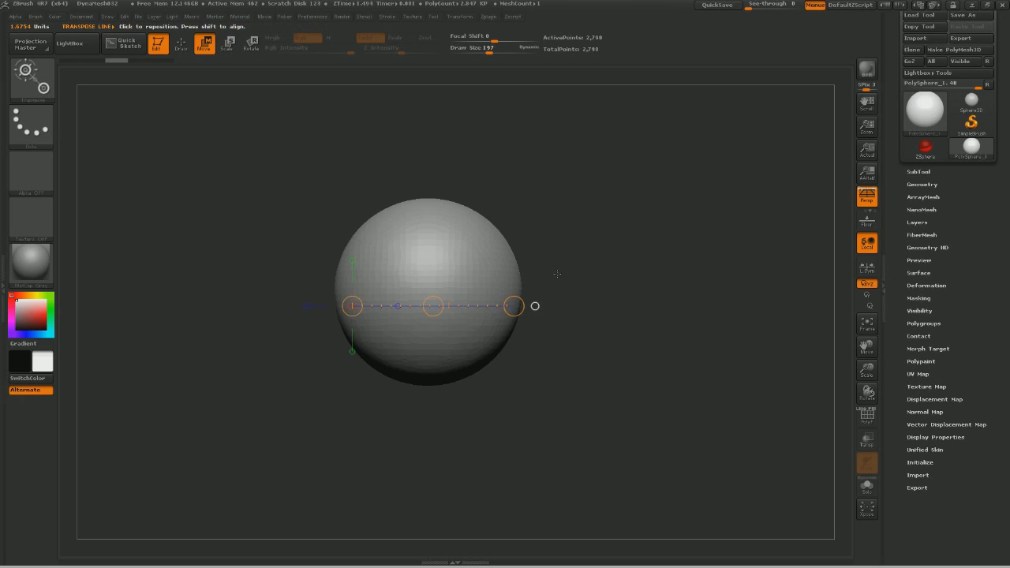
mouse_move(527, 268)
left_mouse_down()
mouse_move(520, 282)
mouse_move(489, 284)
left_mouse_up()
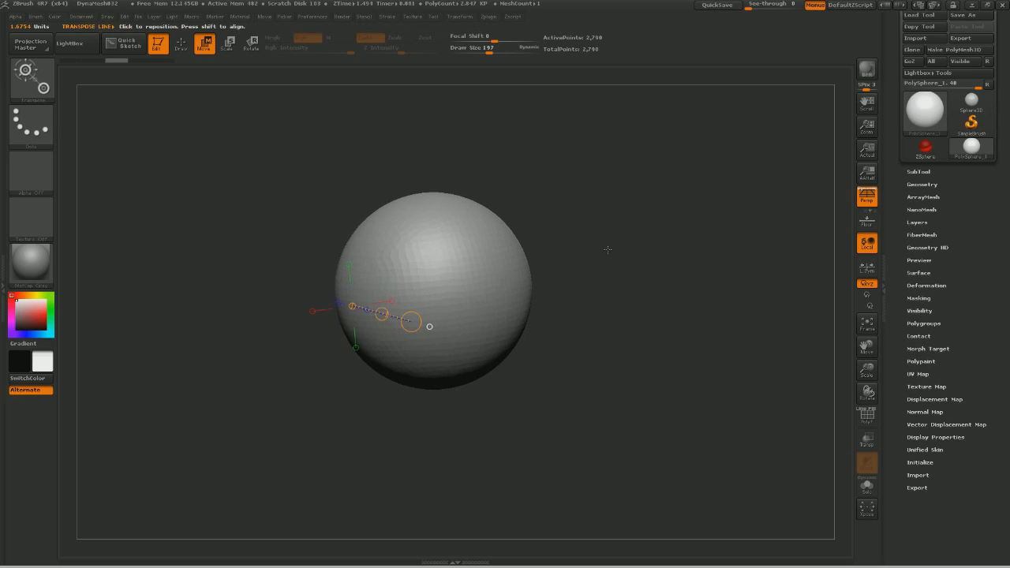
left_click_drag(415, 301, 525, 265)
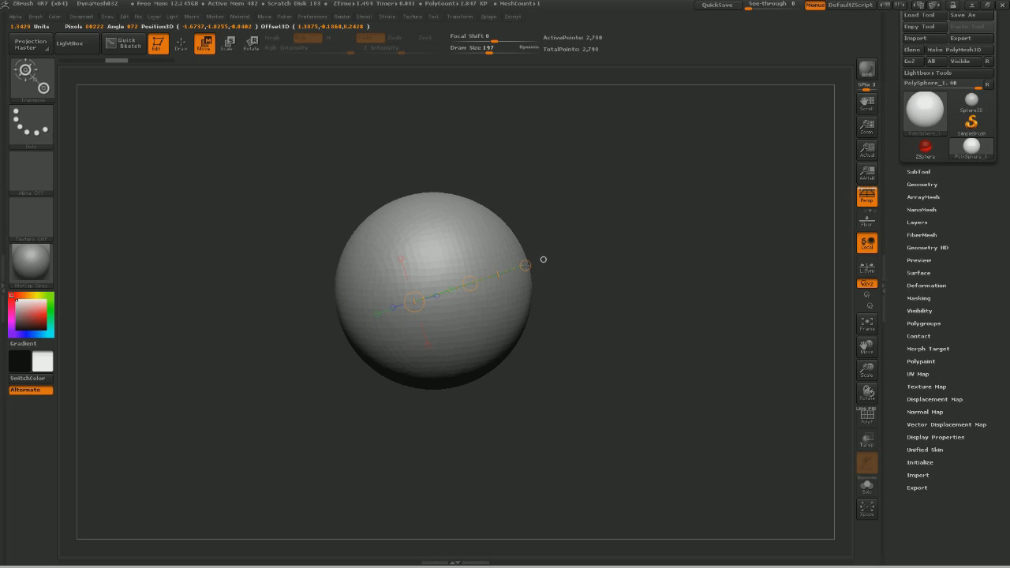
left_click_drag(543, 259, 540, 252)
left_click_drag(540, 252, 544, 247)
mouse_move(545, 248)
left_mouse_down()
mouse_move(502, 259)
mouse_move(555, 248)
mouse_move(539, 251)
left_mouse_up()
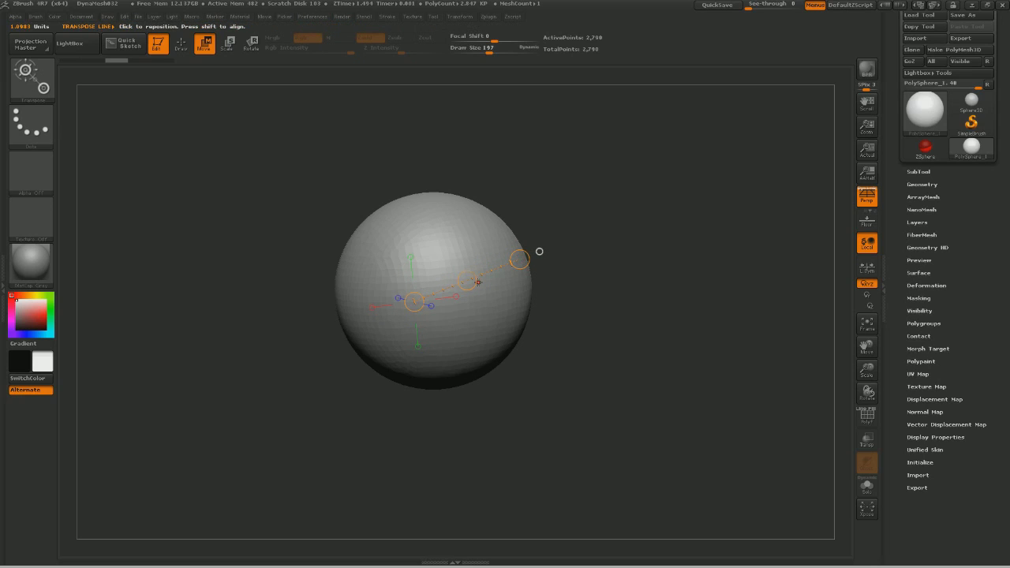
Drag the sphere leftward, then draw a horizontal transpose line edge to edge across it.
mouse_move(539, 251)
left_mouse_down()
mouse_move(576, 200)
mouse_move(373, 250)
mouse_move(463, 273)
mouse_move(488, 171)
mouse_move(389, 339)
left_mouse_up()
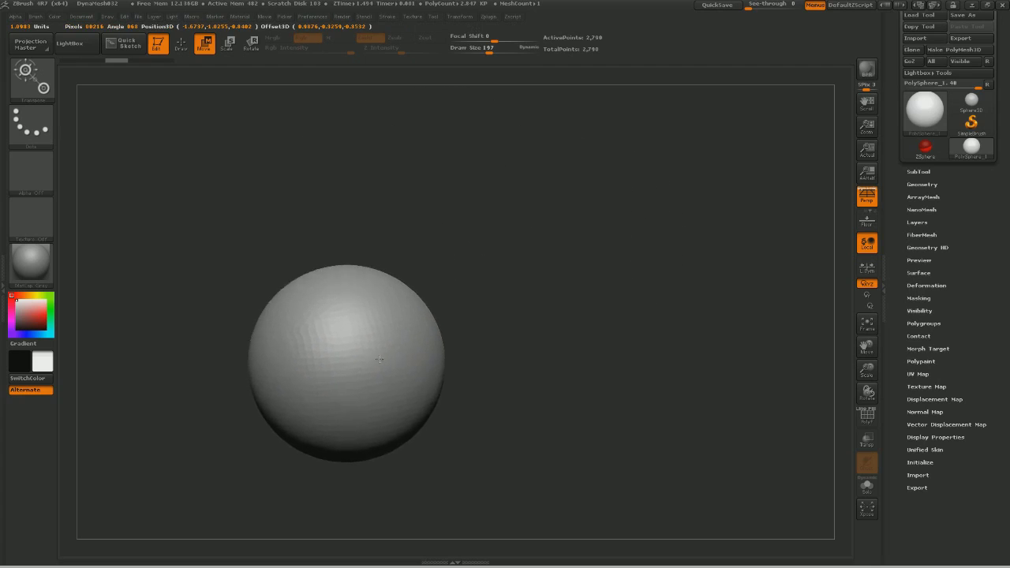
left_click_drag(437, 299, 525, 252)
left_click_drag(571, 309, 575, 293)
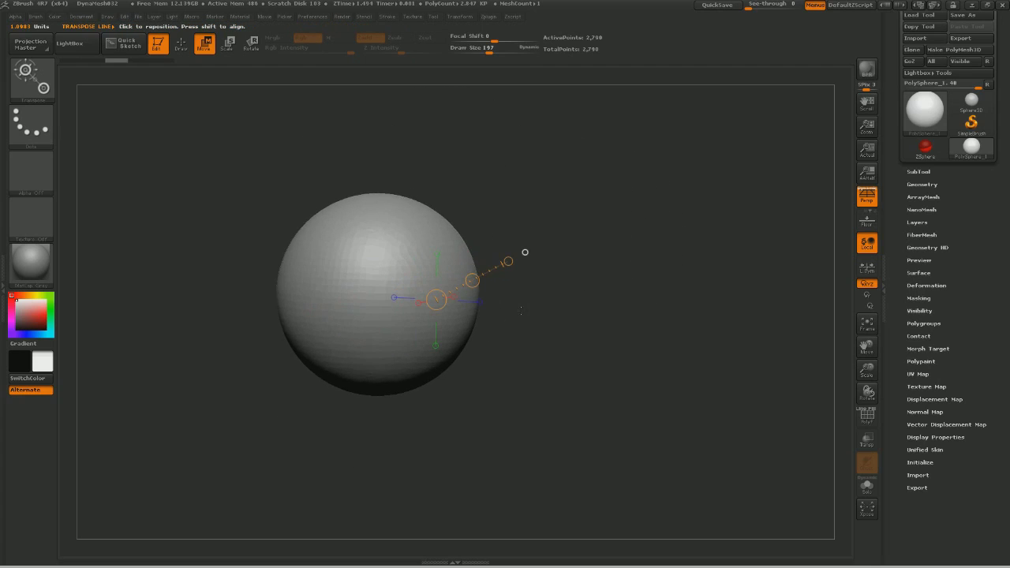
left_click_drag(521, 311, 368, 310)
left_click_drag(270, 300, 467, 301)
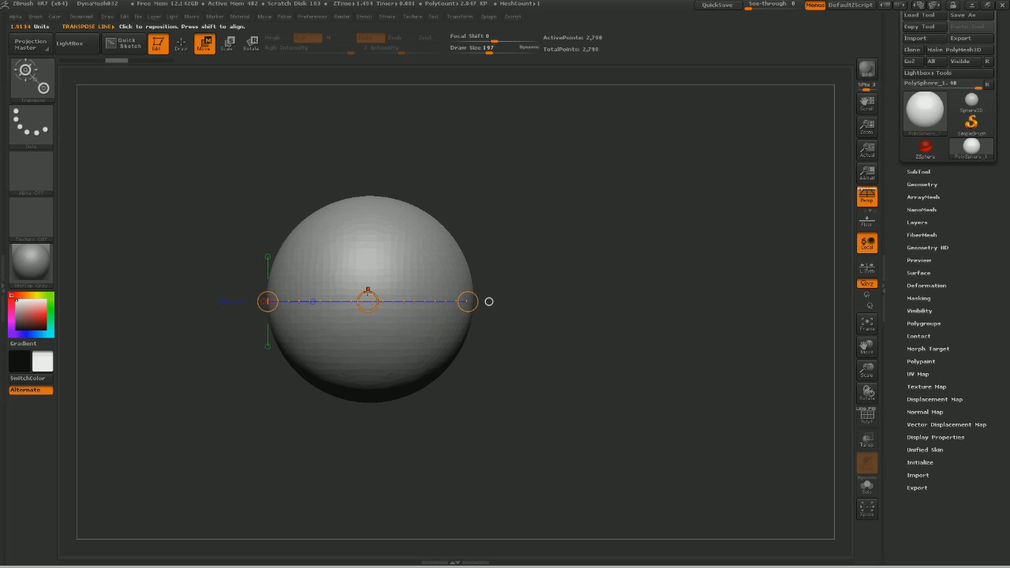
mouse_move(368, 301)
left_mouse_down()
mouse_move(358, 264)
mouse_move(376, 187)
mouse_move(387, 266)
mouse_move(373, 300)
left_mouse_up()
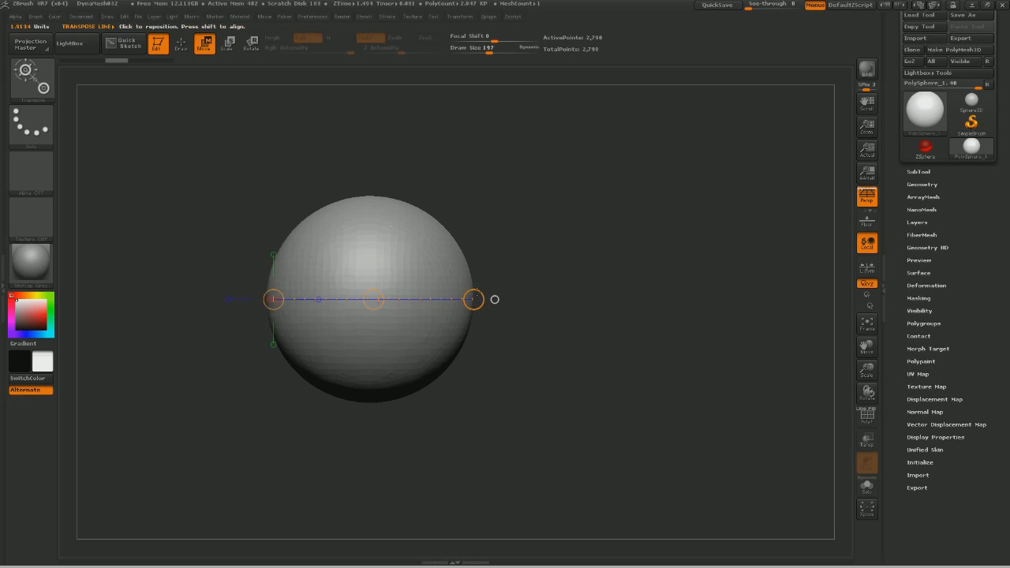
mouse_move(495, 299)
left_mouse_down()
mouse_move(443, 214)
mouse_move(489, 299)
left_mouse_up()
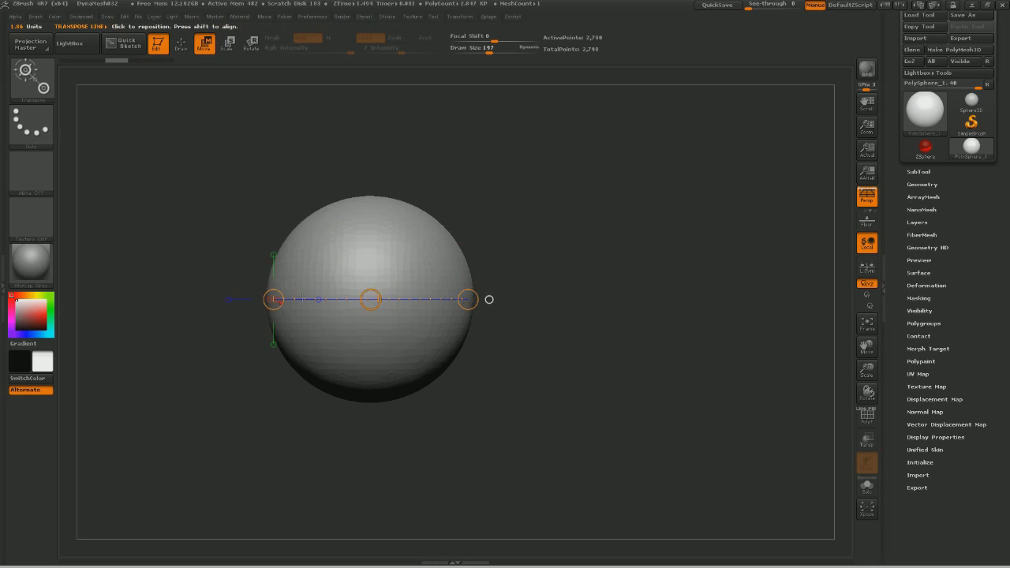
left_click(276, 296)
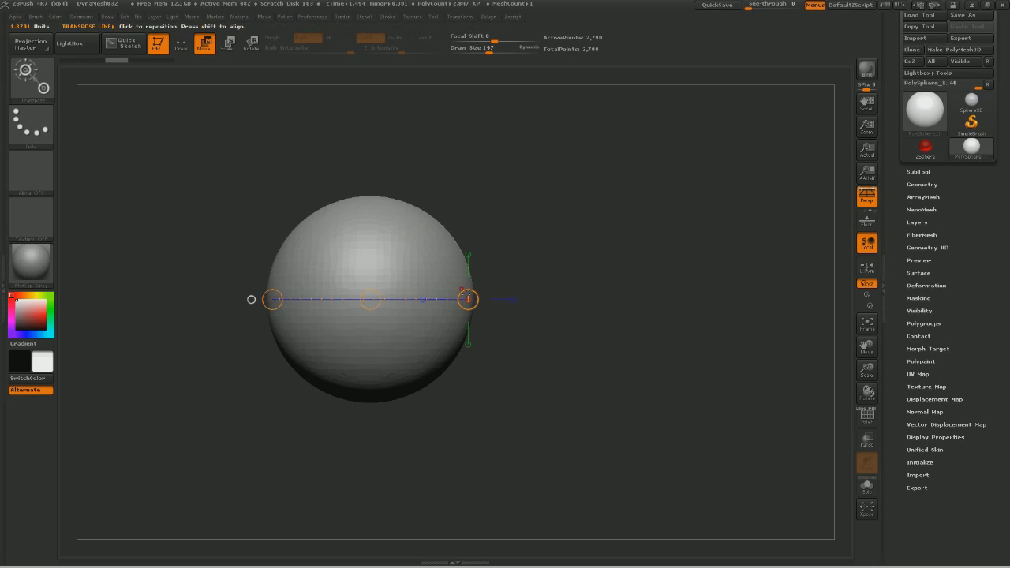
left_click(464, 294)
left_click(280, 290)
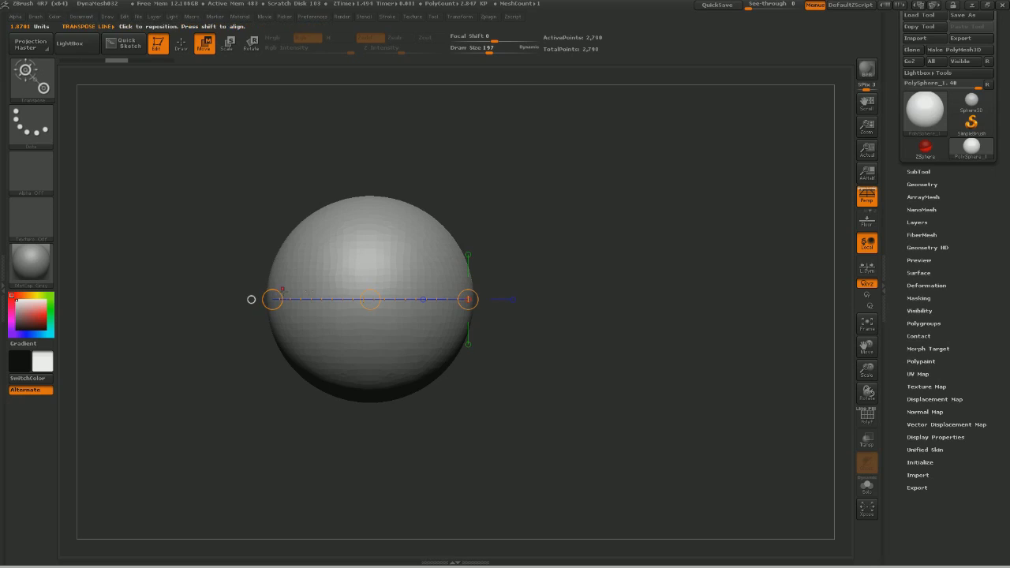
left_click_drag(463, 286, 544, 282)
left_click_drag(272, 302, 473, 301)
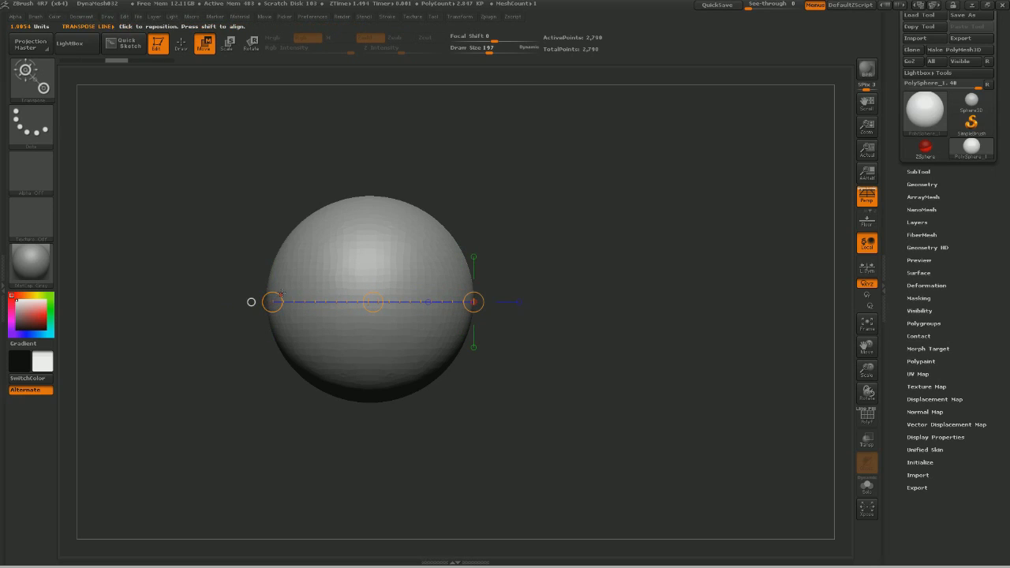
left_click(468, 292)
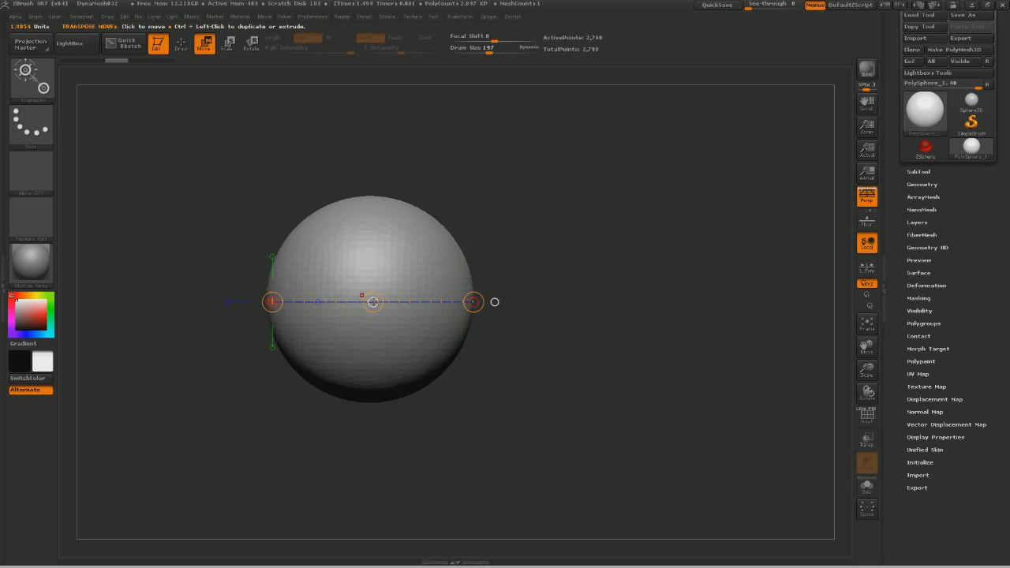
mouse_move(373, 302)
left_mouse_down()
mouse_move(376, 317)
mouse_move(373, 302)
left_mouse_up()
mouse_move(372, 301)
left_mouse_down()
mouse_move(308, 313)
mouse_move(477, 305)
mouse_move(399, 198)
mouse_move(320, 229)
mouse_move(334, 252)
mouse_move(482, 286)
mouse_move(358, 286)
mouse_move(399, 305)
left_mouse_up()
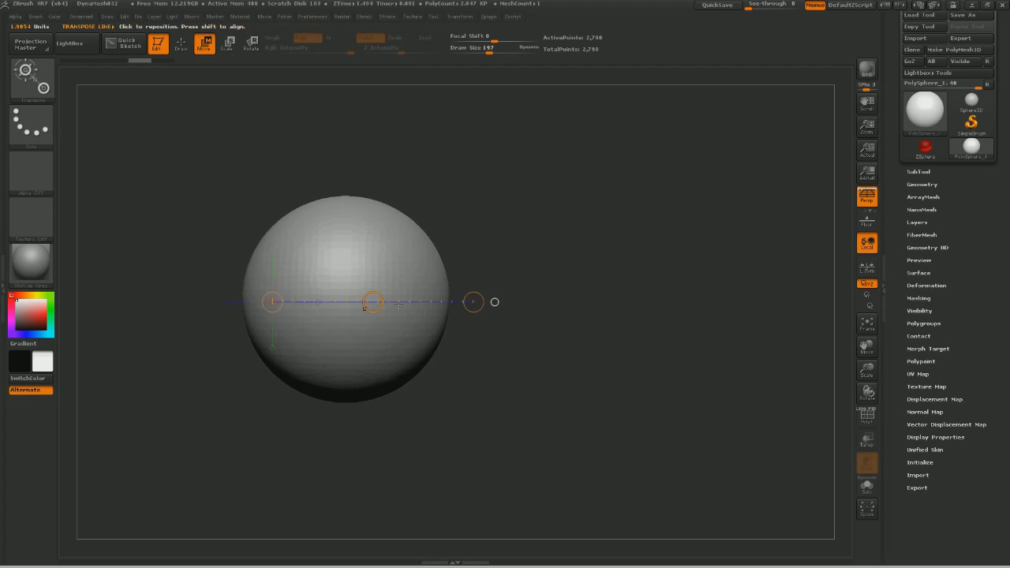
key("ctrl+z")
left_click_drag(375, 389, 376, 205)
mouse_move(372, 299)
left_mouse_down()
mouse_move(384, 309)
mouse_move(396, 291)
left_mouse_up()
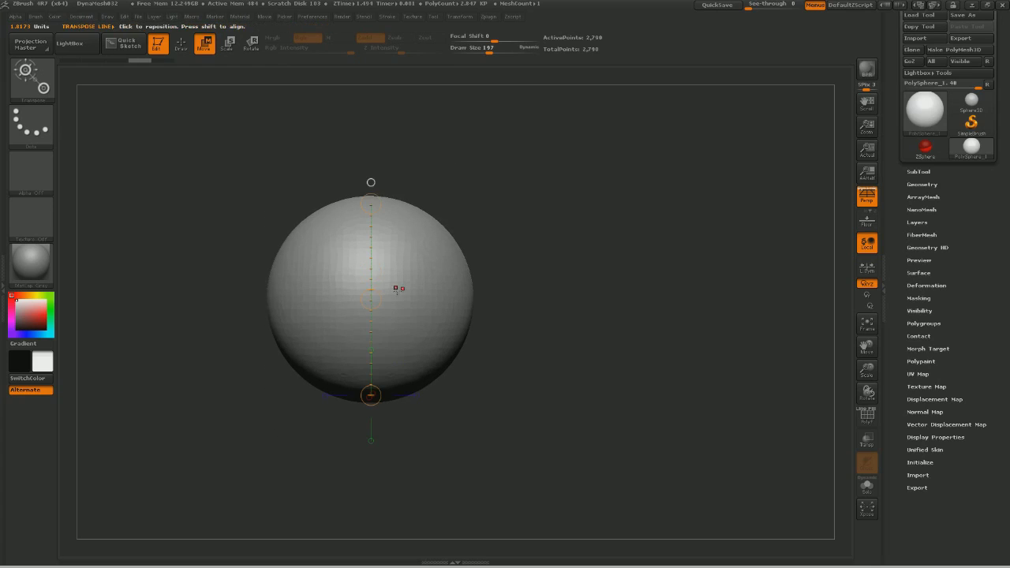
left_click_drag(312, 381, 356, 326)
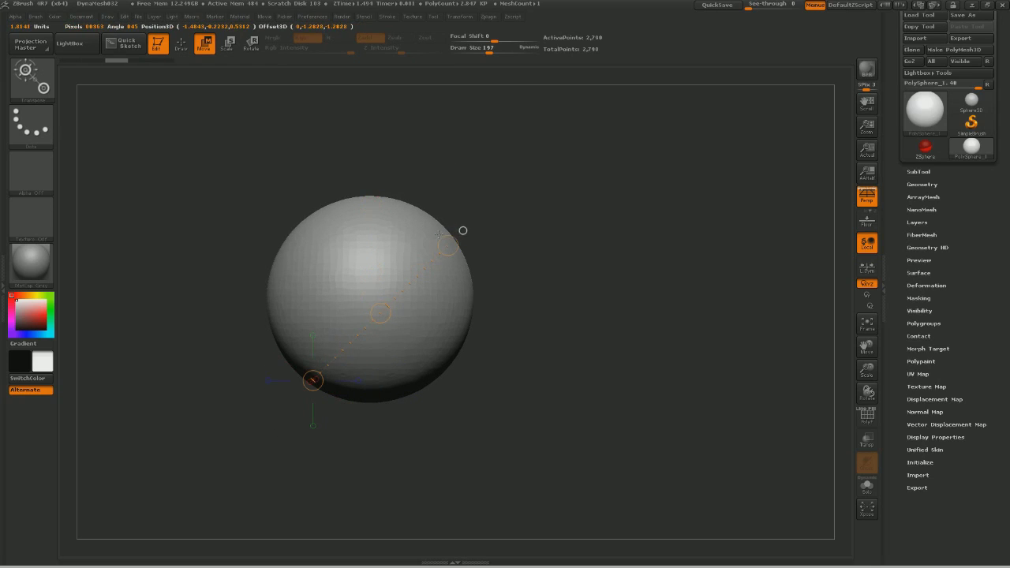
mouse_move(390, 310)
left_mouse_down()
mouse_move(461, 236)
mouse_move(353, 328)
mouse_move(252, 440)
mouse_move(399, 260)
mouse_move(496, 196)
mouse_move(341, 341)
mouse_move(381, 312)
left_mouse_up()
left_click_drag(269, 308, 454, 308, "shift")
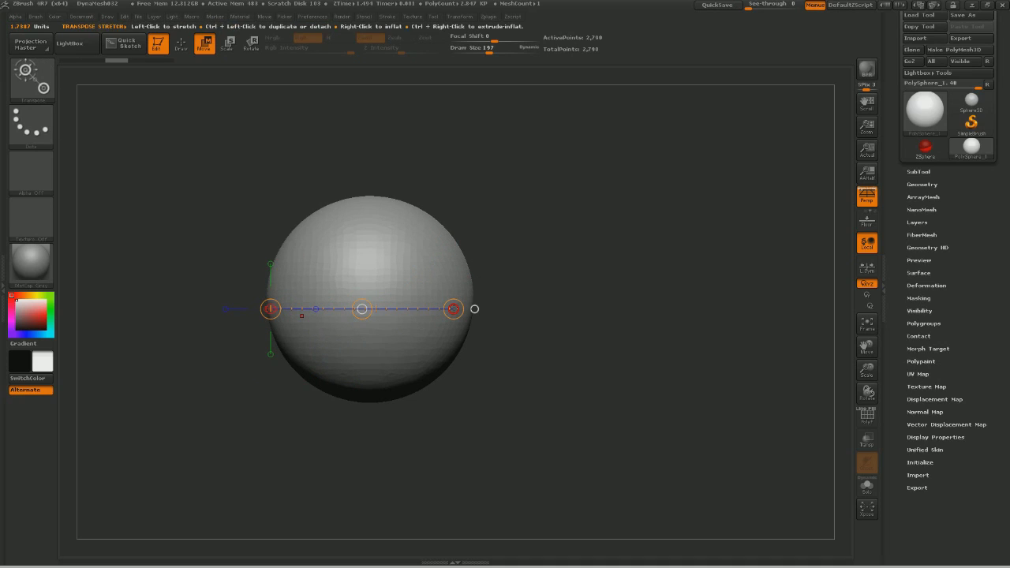
left_click_drag(454, 308, 315, 305)
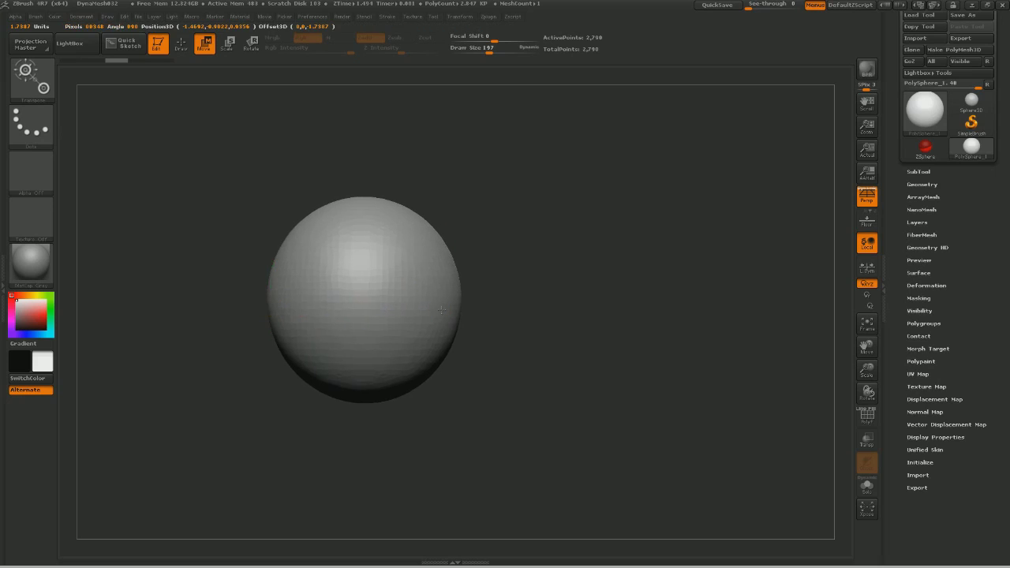
Try squashing the sphere into tall and egg shapes, undoing each back to round.
left_click_drag(314, 304, 302, 305)
key("ctrl+z")
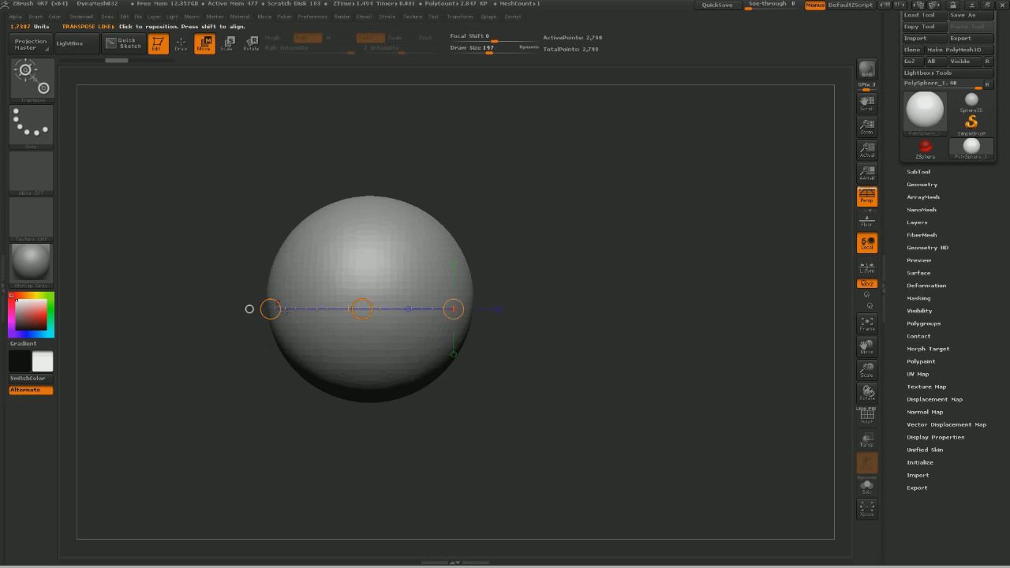
mouse_move(247, 307)
left_mouse_down()
mouse_move(419, 298)
mouse_move(406, 266)
mouse_move(293, 237)
mouse_move(334, 413)
mouse_move(344, 326)
mouse_move(263, 362)
mouse_move(367, 300)
mouse_move(406, 260)
mouse_move(420, 214)
mouse_move(339, 294)
mouse_move(426, 237)
mouse_move(338, 304)
mouse_move(352, 411)
mouse_move(285, 320)
left_mouse_up()
mouse_move(271, 309)
left_mouse_down()
mouse_move(312, 298)
mouse_move(414, 310)
left_mouse_up()
key("ctrl+z")
key("ctrl+z")
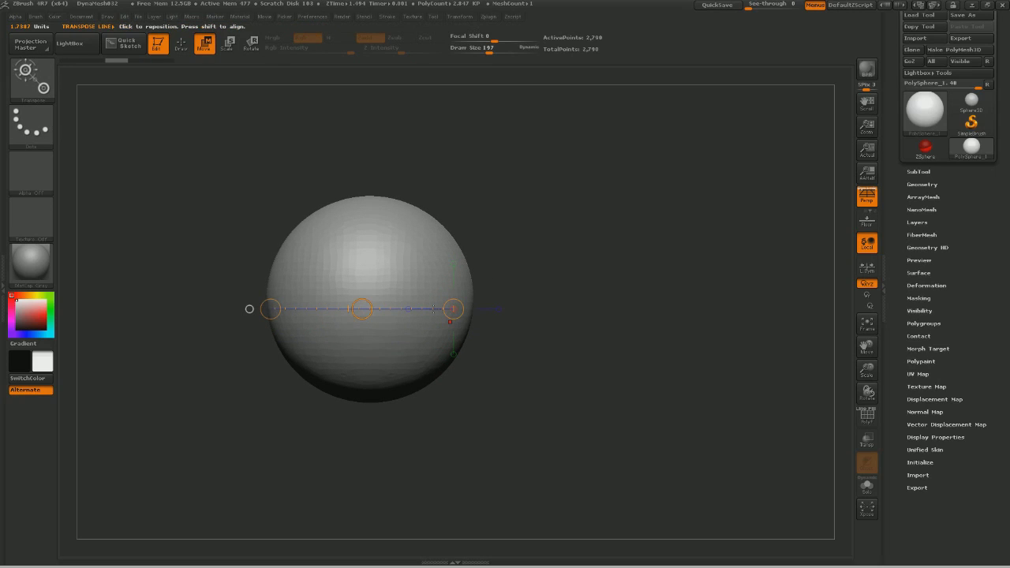
Move the round sphere slightly right and swing the transpose line upright.
mouse_move(270, 309)
left_mouse_down("shift")
mouse_move(453, 124)
mouse_move(636, 309)
mouse_move(453, 480)
mouse_move(271, 308)
left_mouse_up("shift")
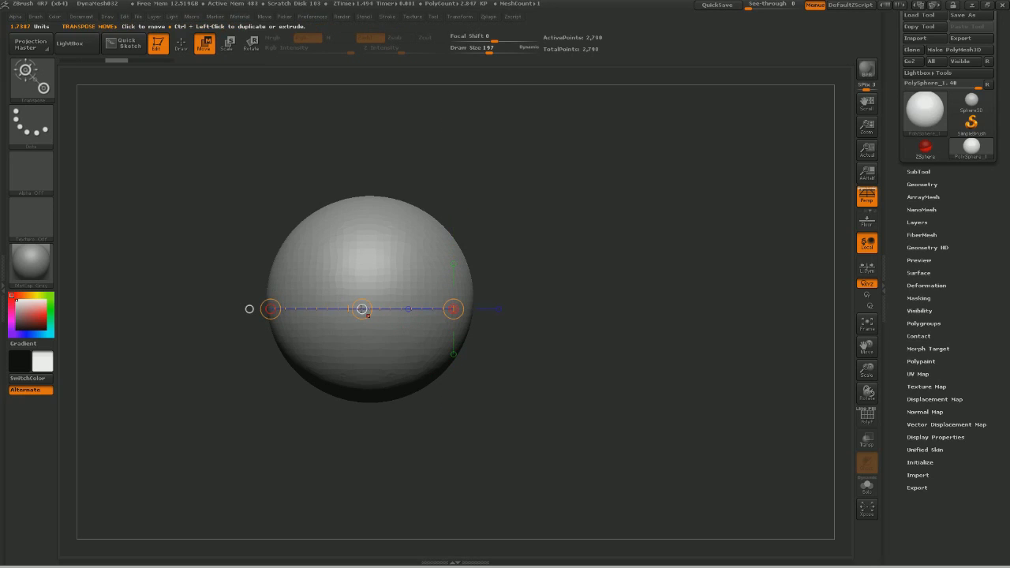
left_click_drag(362, 308, 398, 309)
left_click_drag(271, 309, 453, 124, "shift")
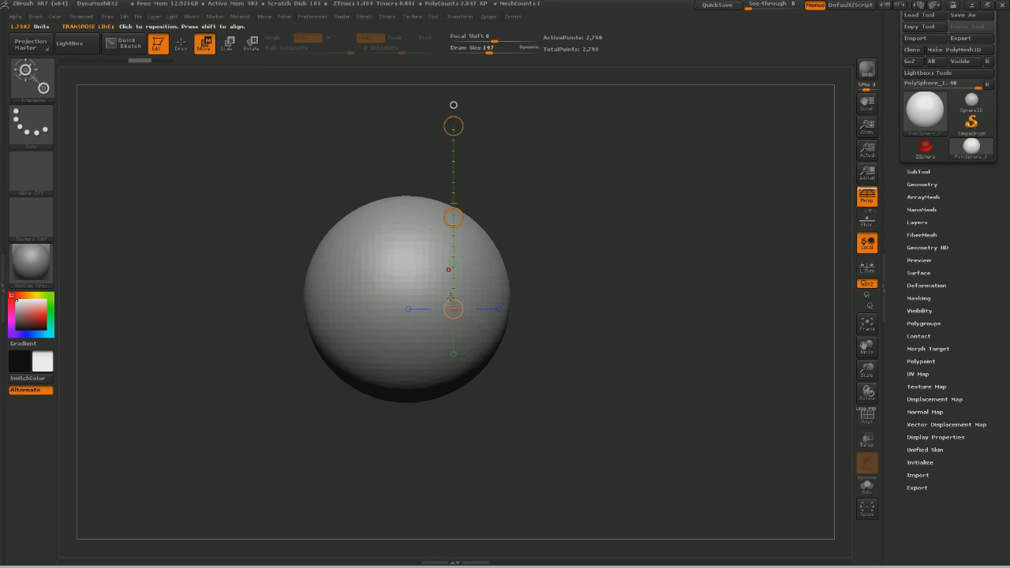
Ctrl-drag the middle circle to place a duplicate sphere on the right, then undo back to one sphere.
left_click_drag(453, 217, 453, 191)
key("ctrl+z")
key("ctrl+z")
key("ctrl+z")
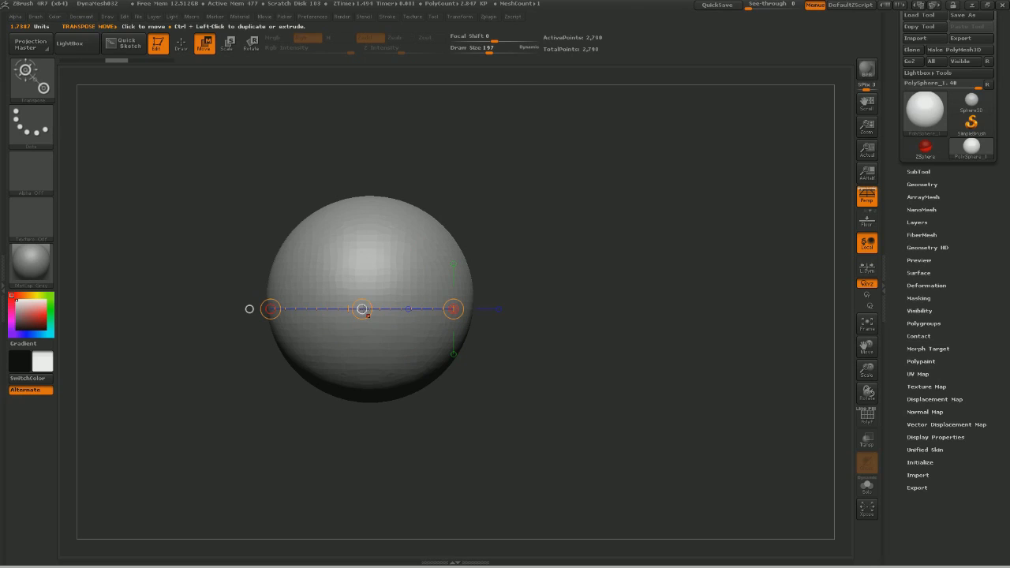
mouse_move(361, 308)
left_mouse_down("ctrl")
mouse_move(596, 304)
mouse_move(588, 190)
mouse_move(460, 307)
mouse_move(609, 199)
mouse_move(514, 274)
mouse_move(566, 203)
mouse_move(500, 256)
mouse_move(518, 310)
mouse_move(488, 308)
mouse_move(683, 309)
mouse_move(493, 314)
mouse_move(515, 242)
mouse_move(635, 170)
mouse_move(627, 359)
mouse_move(561, 265)
mouse_move(620, 334)
mouse_move(539, 311)
mouse_move(618, 334)
mouse_move(426, 332)
mouse_move(322, 317)
mouse_move(611, 307)
mouse_move(588, 312)
left_mouse_up("ctrl")
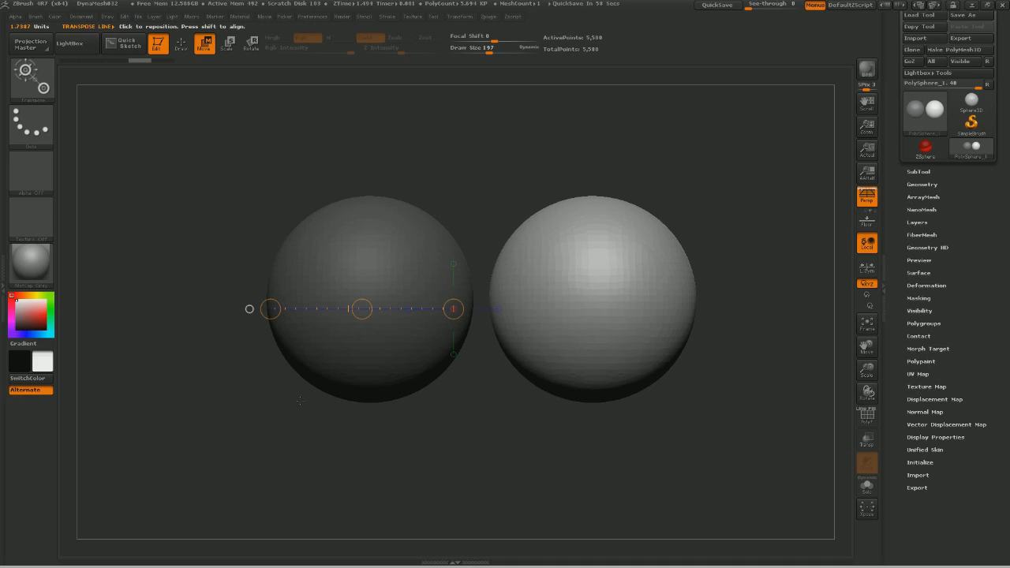
key("ctrl+z")
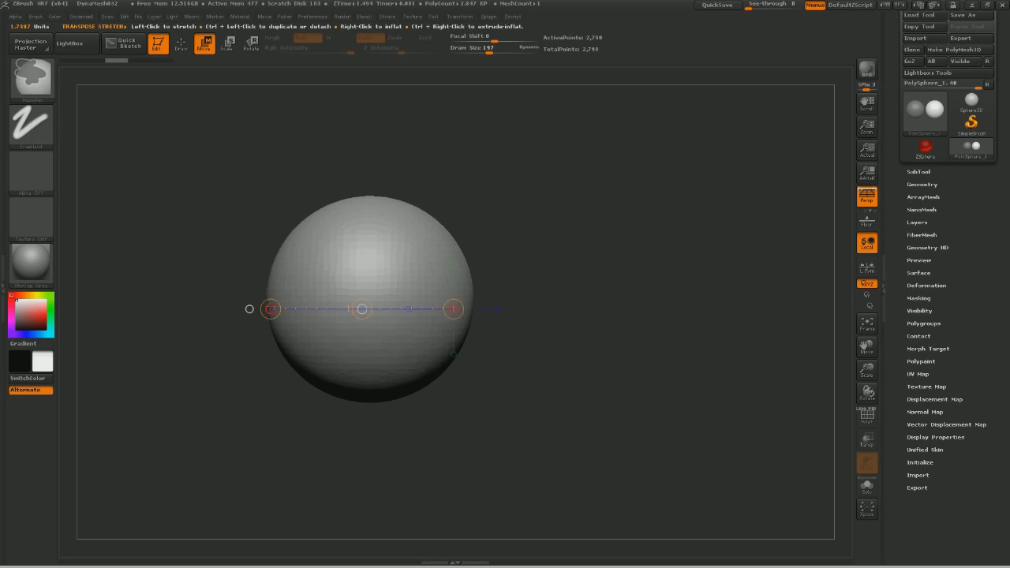
left_click_drag(361, 309, 542, 234, "ctrl")
key("ctrl+z")
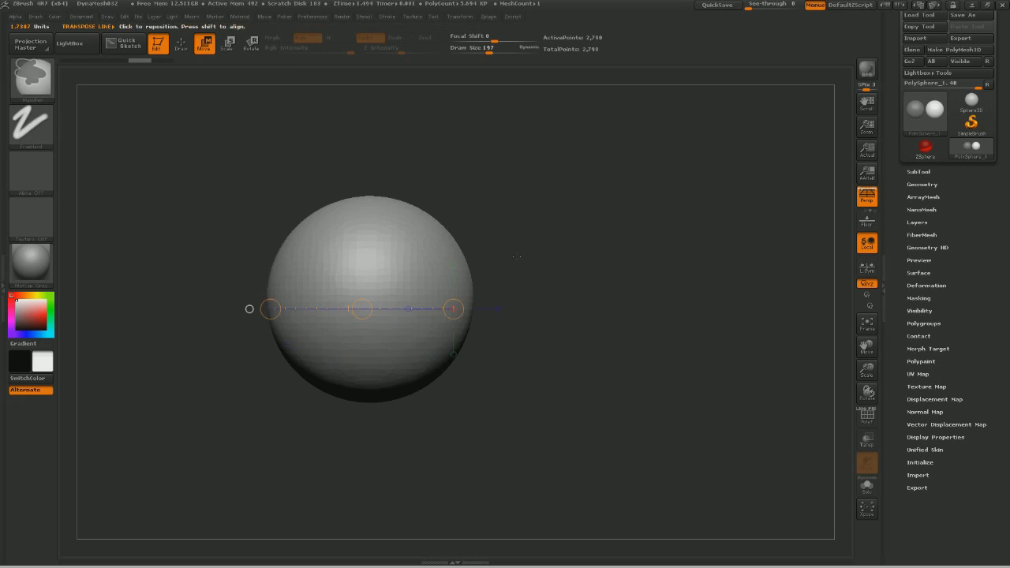
left_click_drag(362, 309, 649, 197, "ctrl")
key("ctrl+z")
left_click_drag(362, 308, 623, 253, "ctrl")
key("ctrl+z")
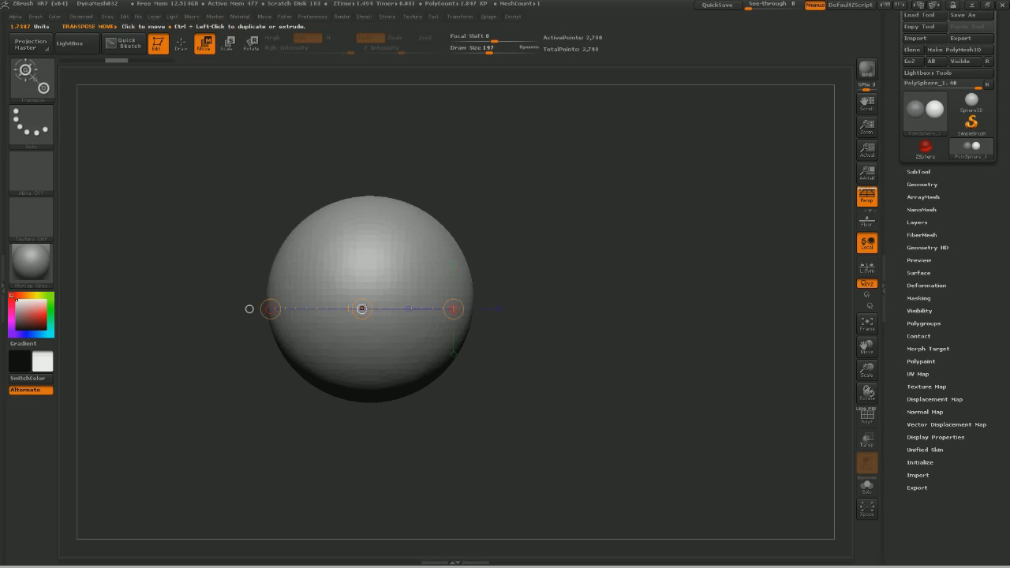
left_click_drag(361, 309, 374, 411)
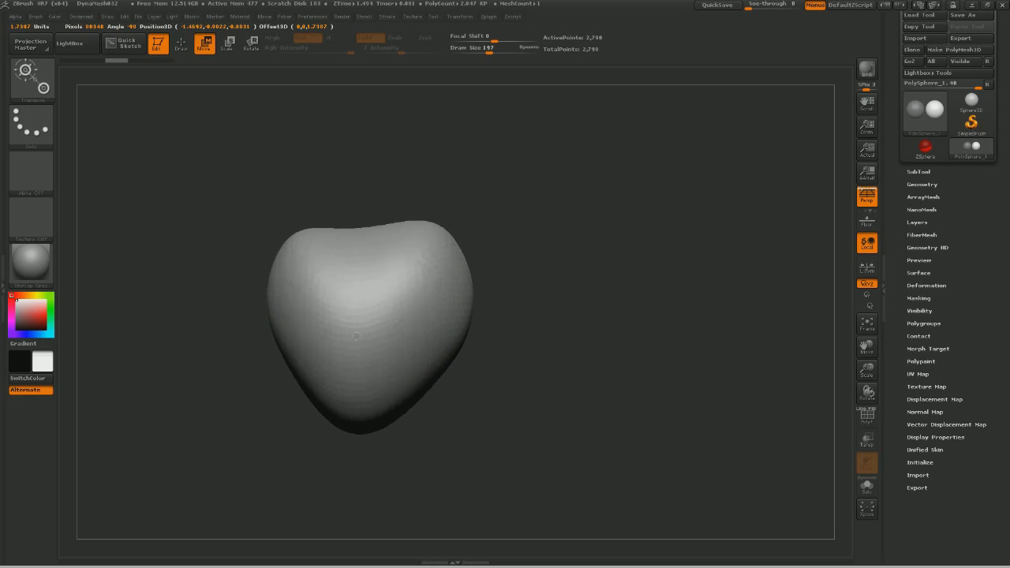
left_click_drag(375, 411, 338, 383)
key("ctrl+z")
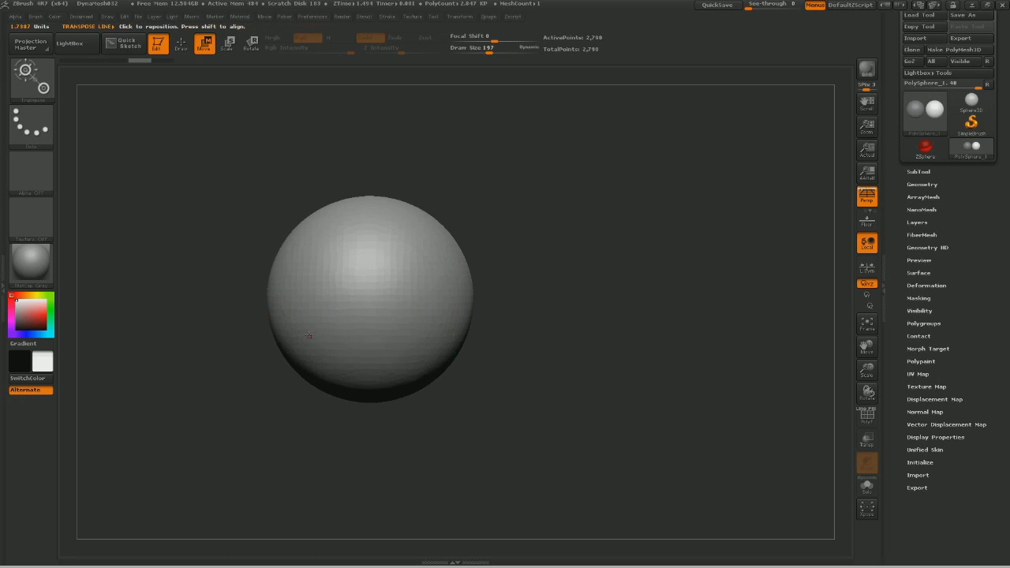
mouse_move(250, 308)
left_mouse_down()
mouse_move(279, 384)
mouse_move(289, 180)
left_mouse_up()
key("ctrl+z")
left_click_drag(362, 308, 371, 426)
key("ctrl+z")
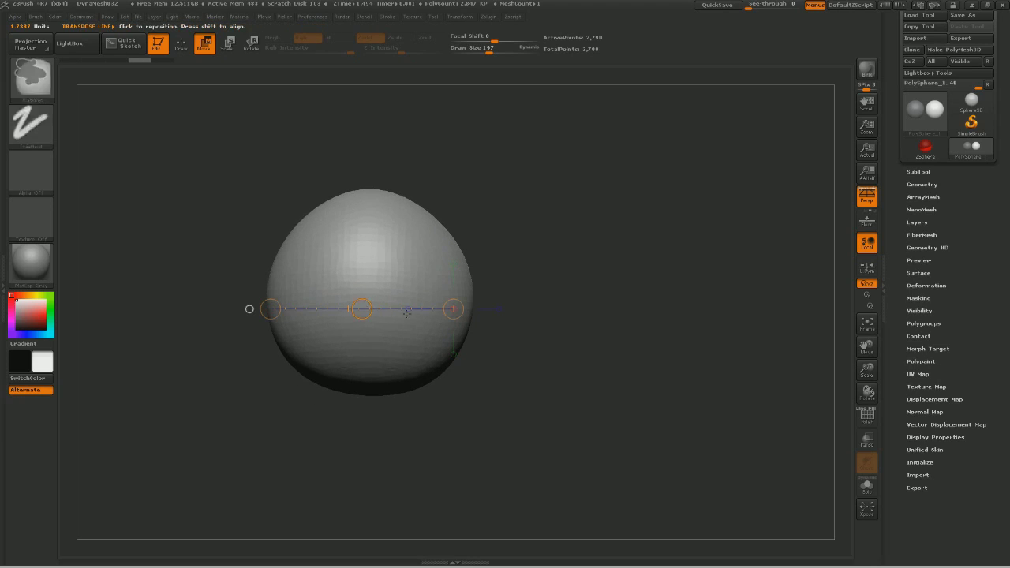
mouse_move(249, 309)
left_mouse_down()
mouse_move(455, 312)
mouse_move(425, 324)
left_mouse_up()
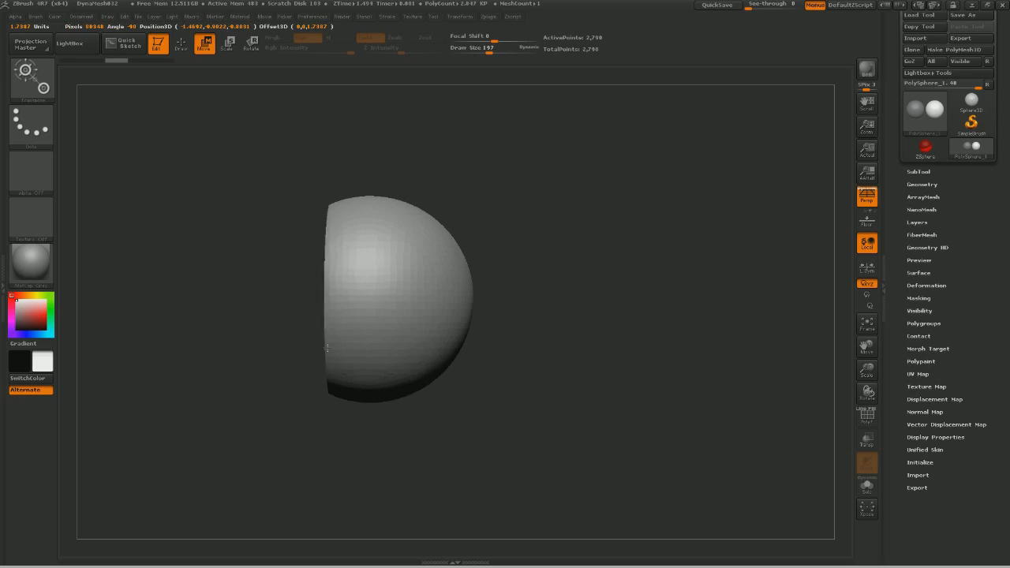
left_click_drag(425, 323, 273, 319)
left_click_drag(454, 309, 228, 426)
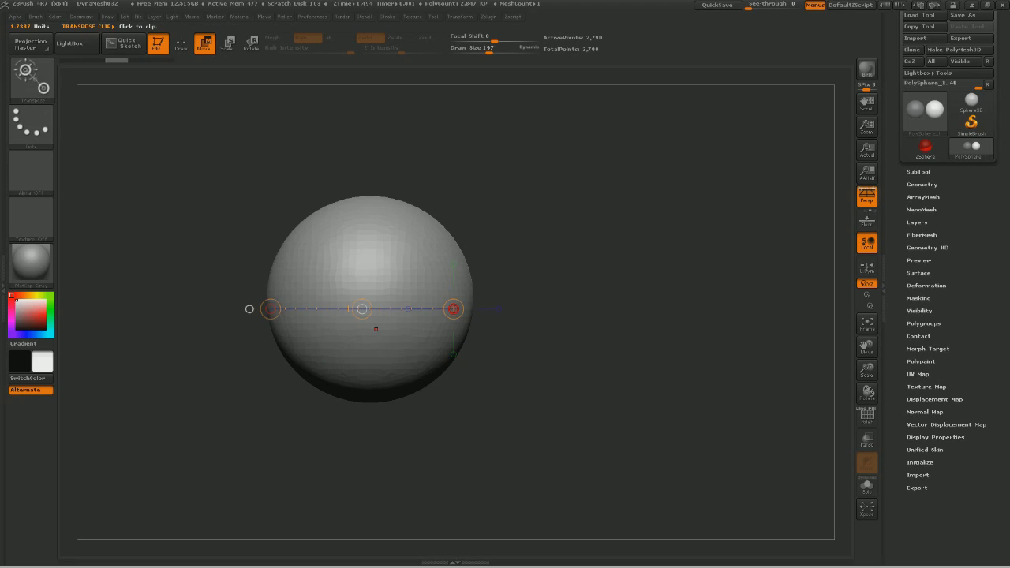
left_click_drag(249, 309, 241, 317)
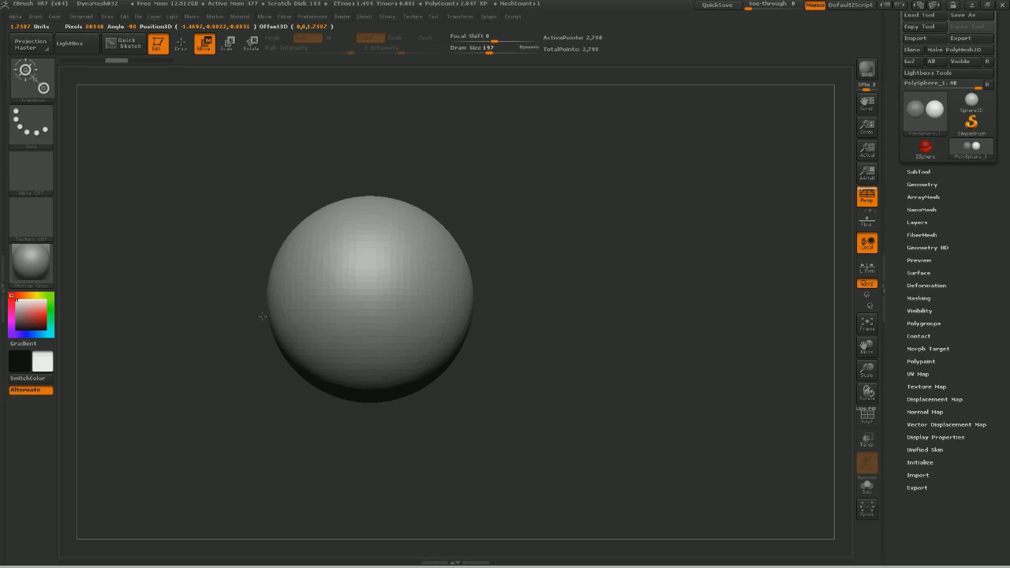
mouse_move(270, 317)
left_mouse_down()
mouse_move(468, 307)
mouse_move(264, 309)
mouse_move(570, 316)
mouse_move(249, 309)
left_mouse_up()
left_click(363, 314)
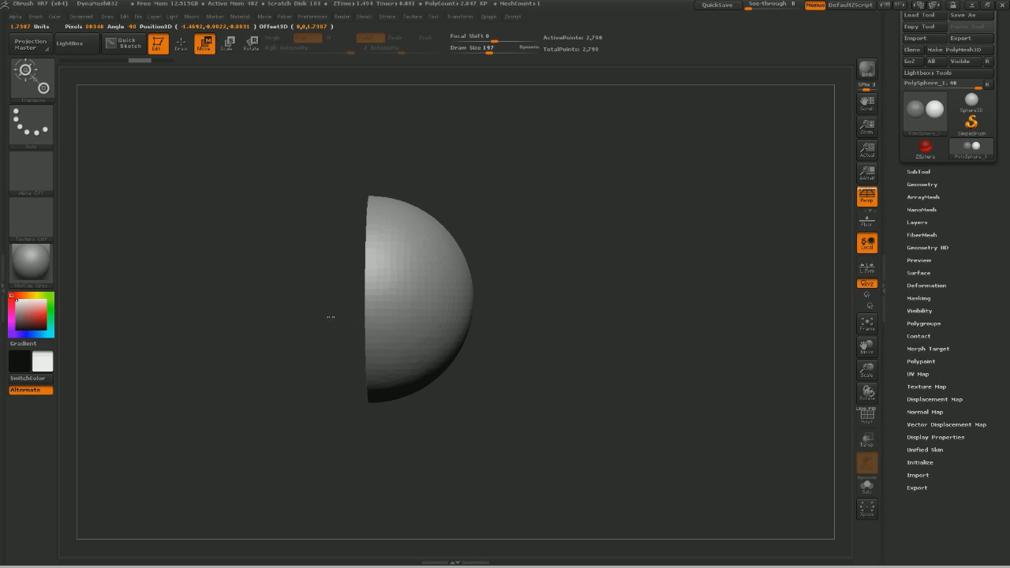
mouse_move(353, 329)
left_mouse_down()
mouse_move(473, 326)
mouse_move(366, 331)
left_mouse_up()
left_click(330, 332, "ctrl+shift")
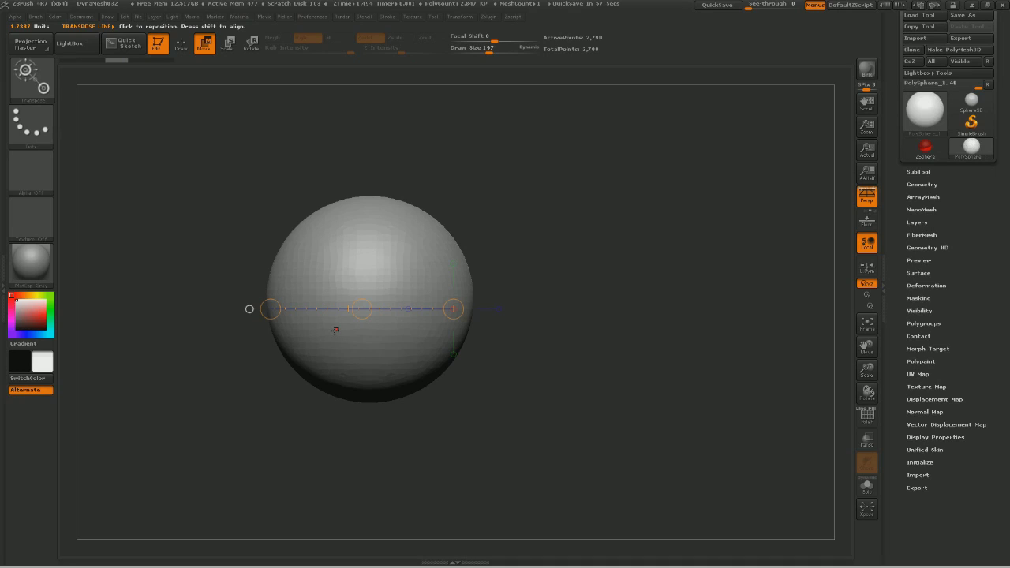
Switch Transpose to Scale (E) and test two scaling drags, undoing both.
key("e")
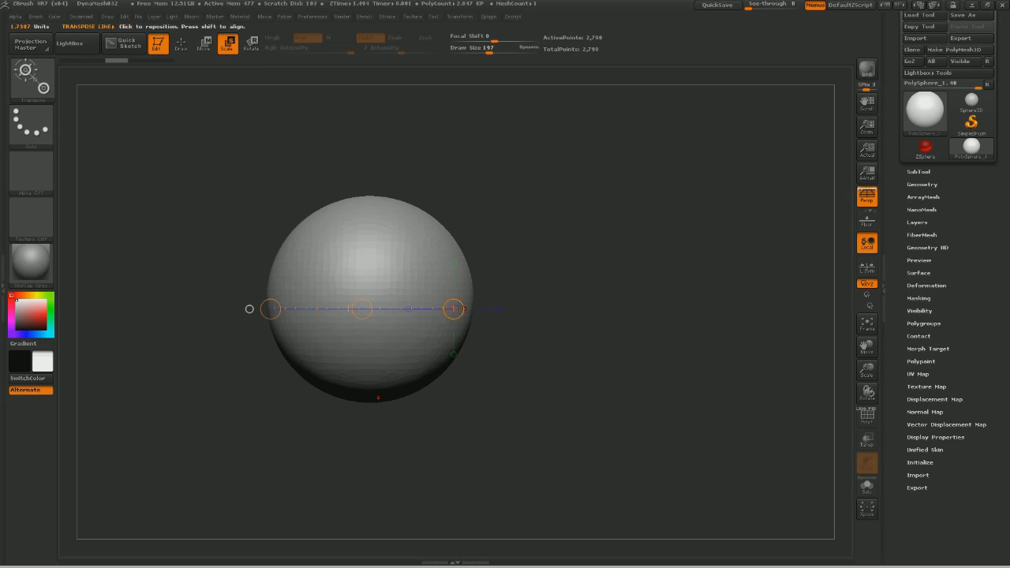
left_click_drag(271, 309, 351, 304)
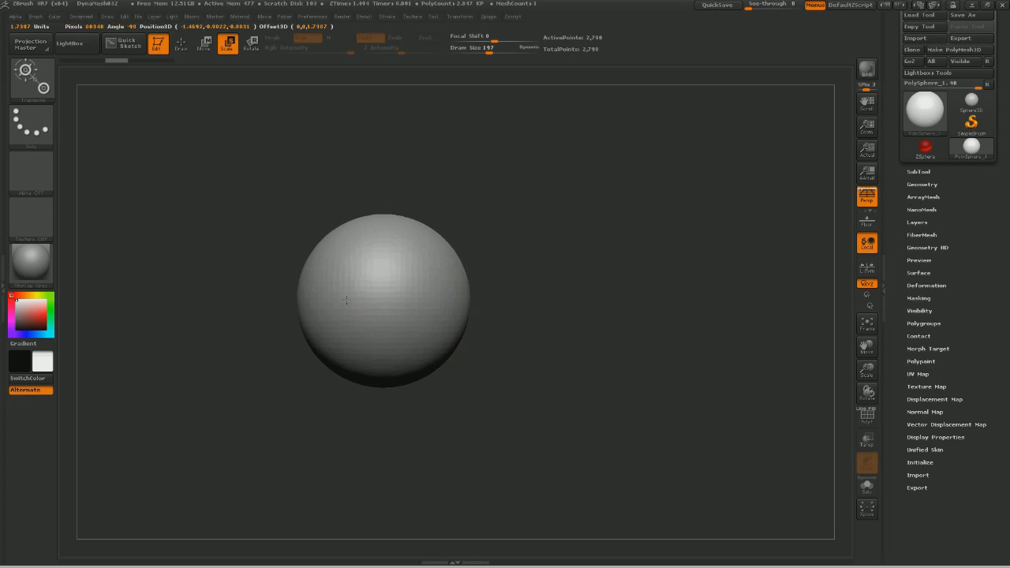
key("ctrl+z")
left_click_drag(351, 304, 418, 294)
key("ctrl+z")
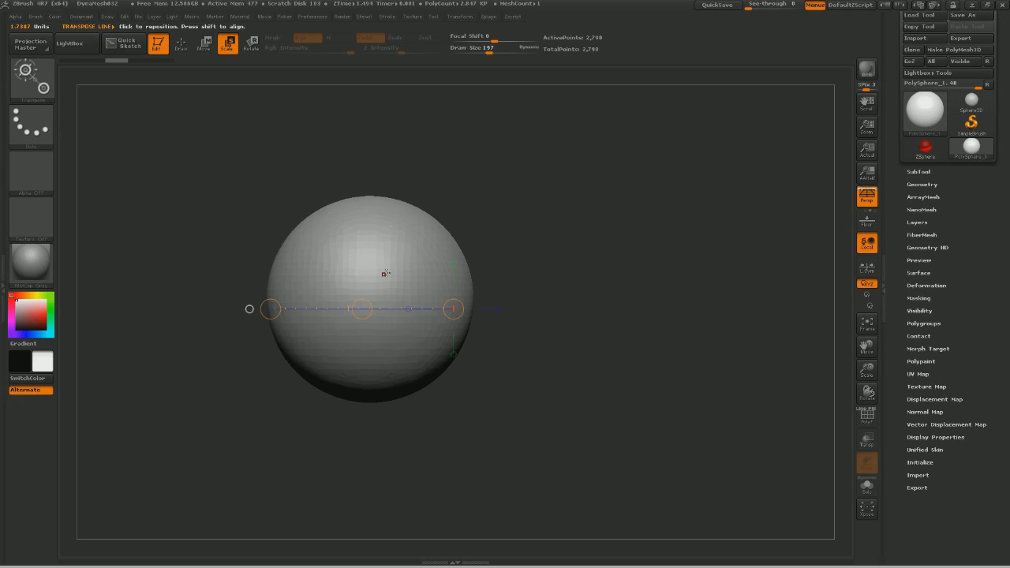
Redraw the transpose line across the sphere and stretch it into a tall egg shape.
left_click_drag(275, 295, 316, 295)
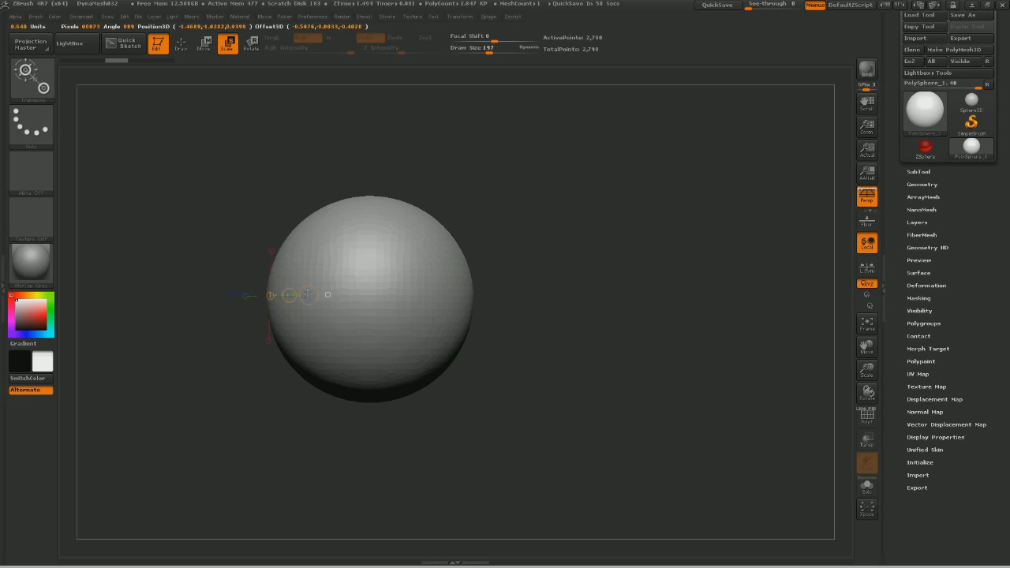
left_click_drag(457, 289, 493, 295)
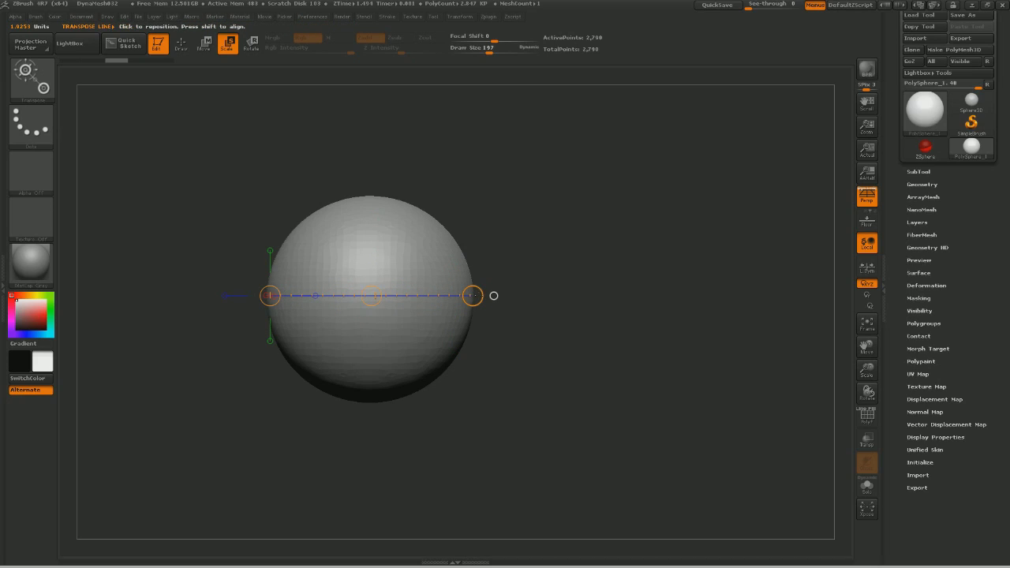
mouse_move(371, 295)
left_mouse_down()
mouse_move(397, 310)
mouse_move(449, 298)
mouse_move(669, 325)
left_mouse_up()
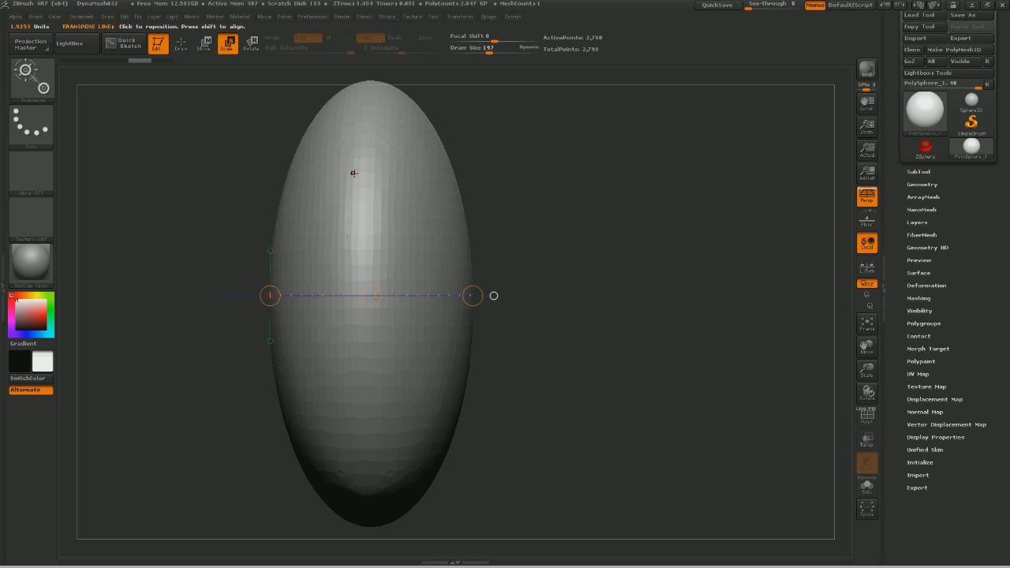
left_click_drag(365, 200, 365, 401)
left_click_drag(365, 322, 700, 322)
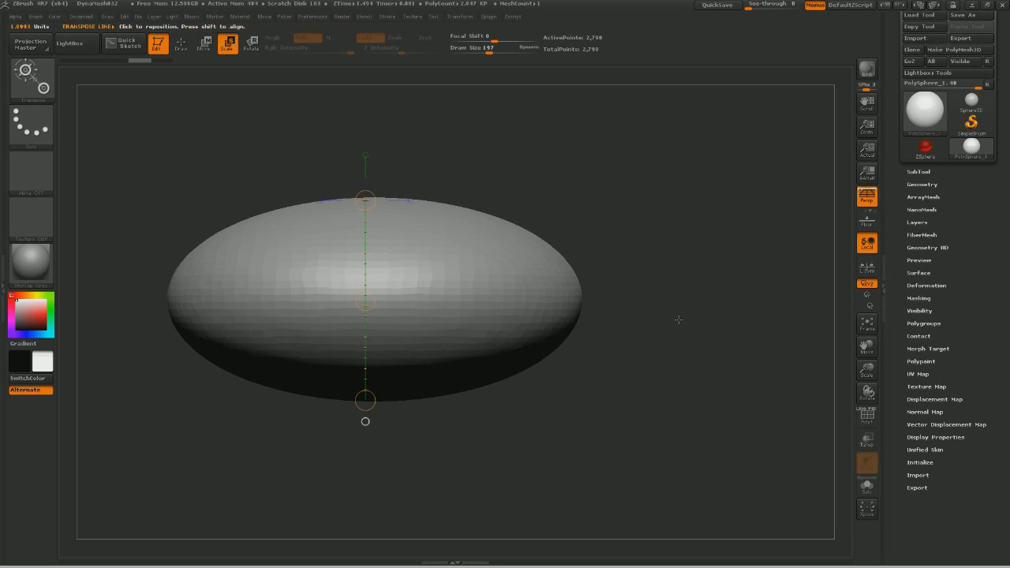
key("ctrl+z")
left_click_drag(274, 301, 469, 301)
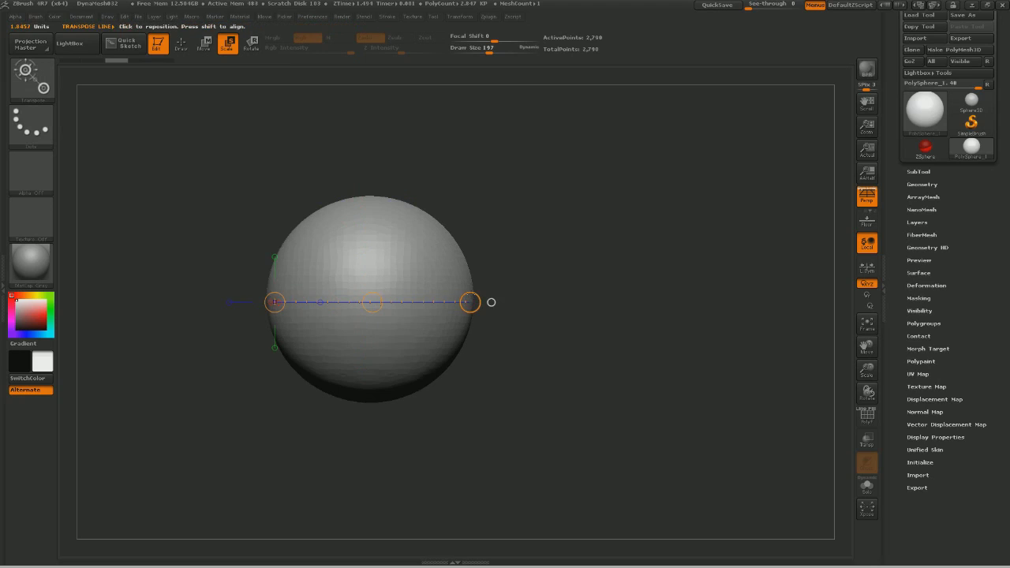
left_click_drag(491, 302, 397, 484)
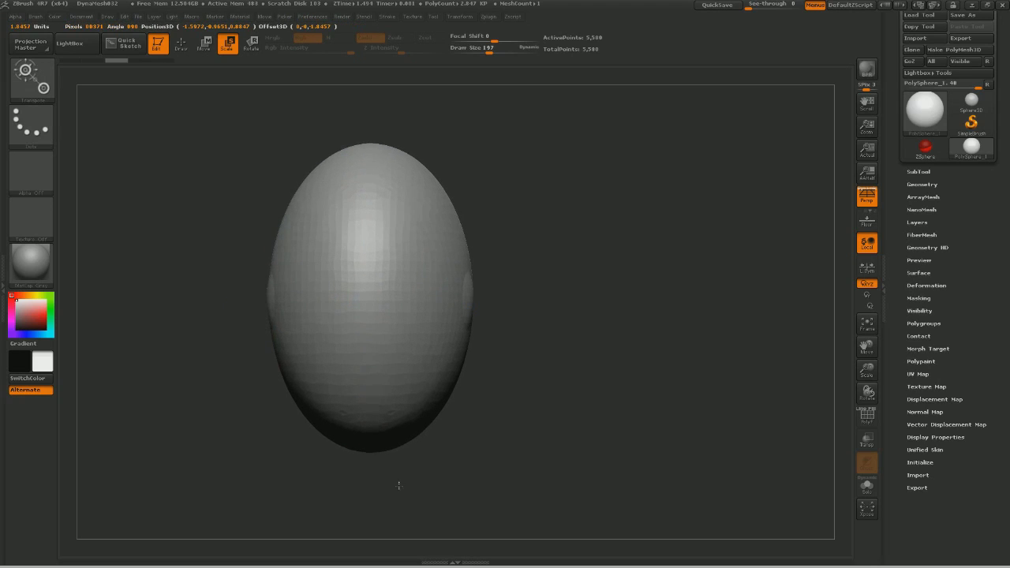
key("w")
left_click_drag(372, 303, 531, 344, "ctrl")
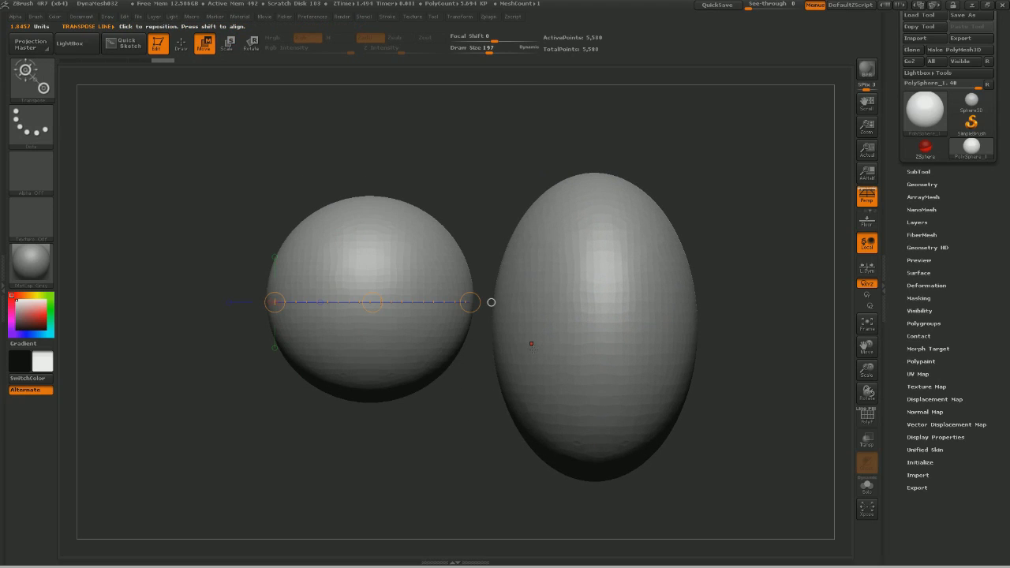
key("ctrl+z")
key("ctrl+z")
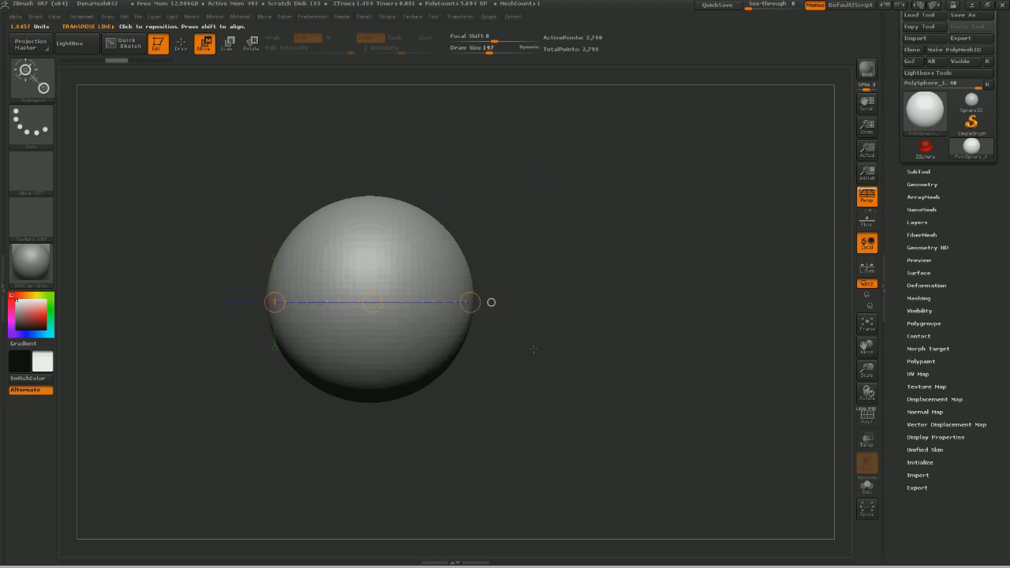
left_click_drag(375, 304, 626, 302, "ctrl")
key("ctrl+z")
key("ctrl+z")
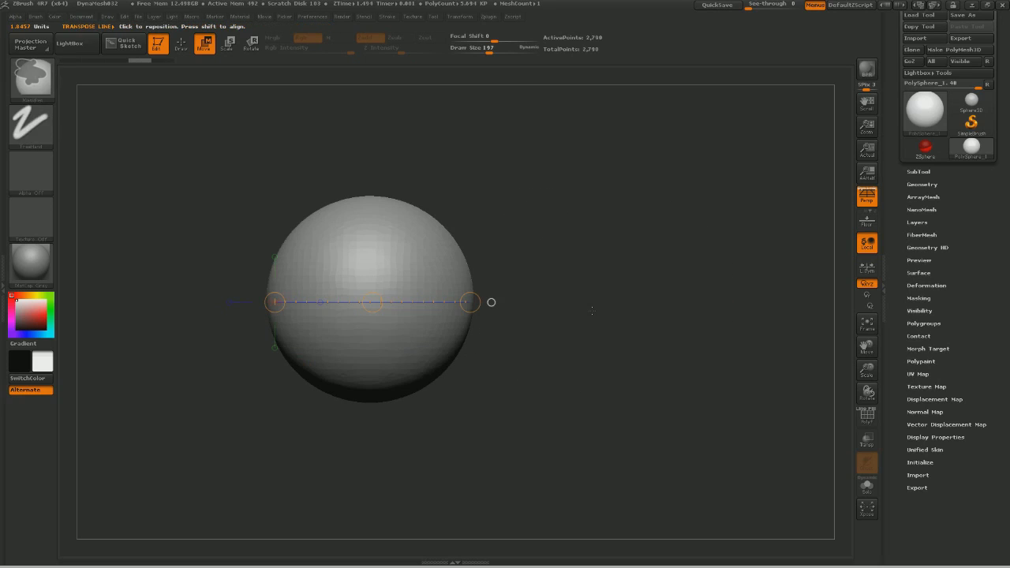
key("e")
mouse_move(386, 177)
left_mouse_down()
mouse_move(386, 470)
mouse_move(376, 443)
left_mouse_up()
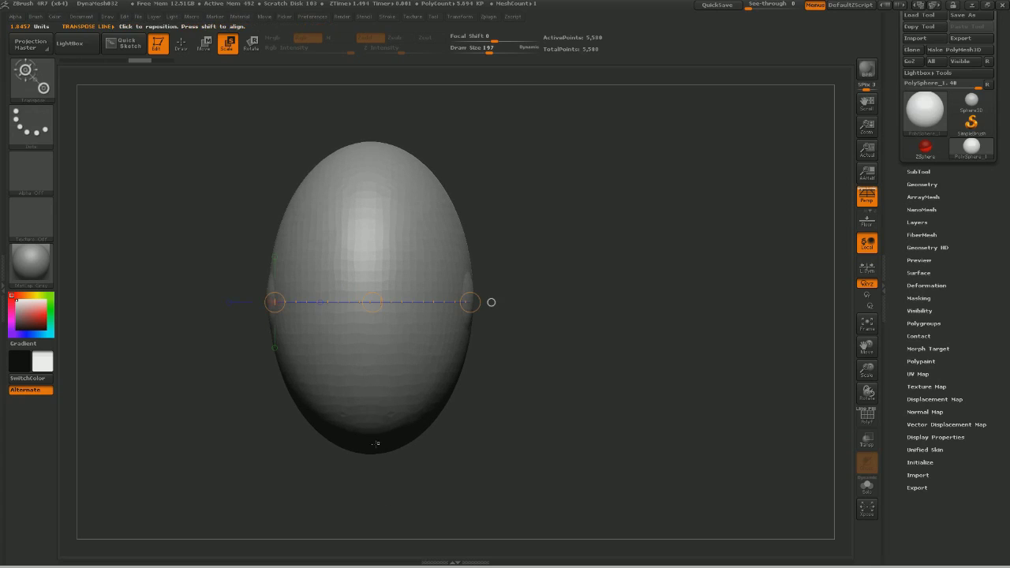
key("w")
left_click_drag(375, 324, 639, 311)
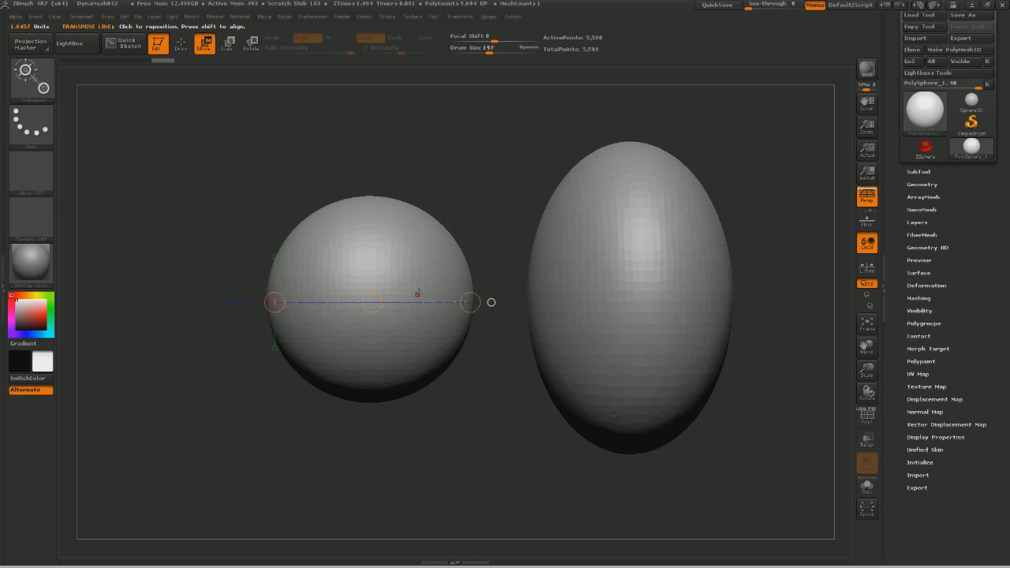
key("ctrl+z")
key("ctrl+z")
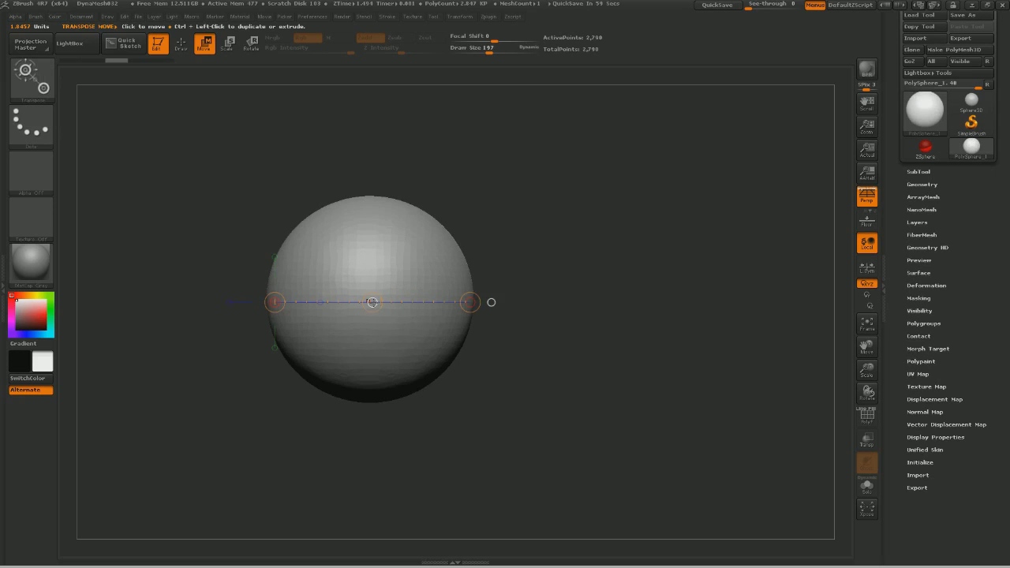
left_click_drag(372, 301, 371, 347)
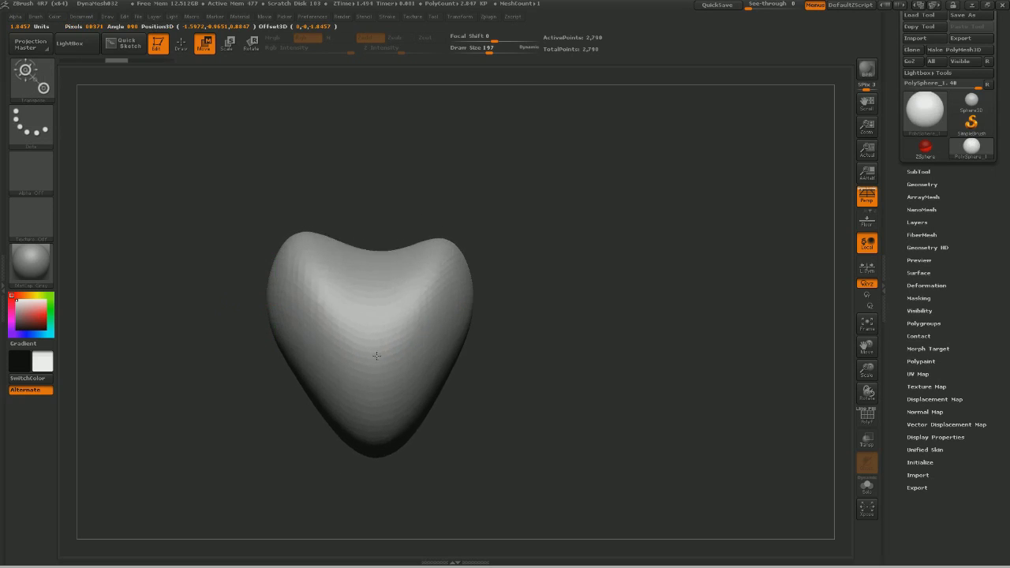
key("ctrl+z")
key("e")
mouse_move(371, 301)
left_mouse_down()
mouse_move(375, 514)
mouse_move(383, 277)
mouse_move(591, 354)
mouse_move(689, 363)
mouse_move(146, 365)
mouse_move(683, 307)
mouse_move(306, 361)
mouse_move(577, 315)
mouse_move(482, 300)
mouse_move(836, 293)
mouse_move(761, 284)
mouse_move(489, 304)
mouse_move(624, 317)
mouse_move(221, 368)
mouse_move(576, 337)
left_mouse_up()
Undo the stretch to restore the round sphere and switch Transpose to Rotate (R).
key("ctrl+z")
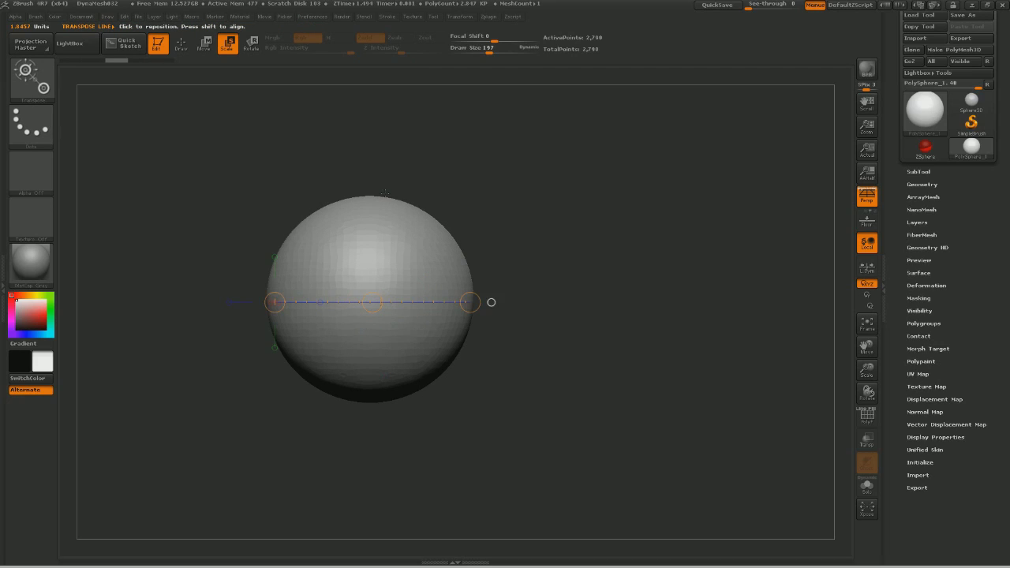
key("r")
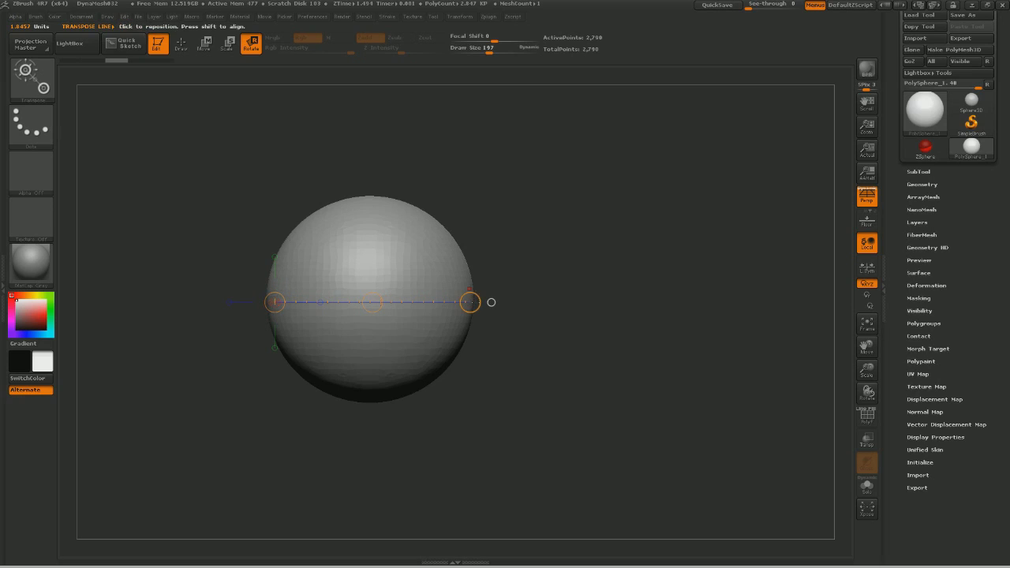
mouse_move(490, 303)
left_mouse_down("alt")
mouse_move(254, 432)
mouse_move(379, 286)
left_mouse_up("alt")
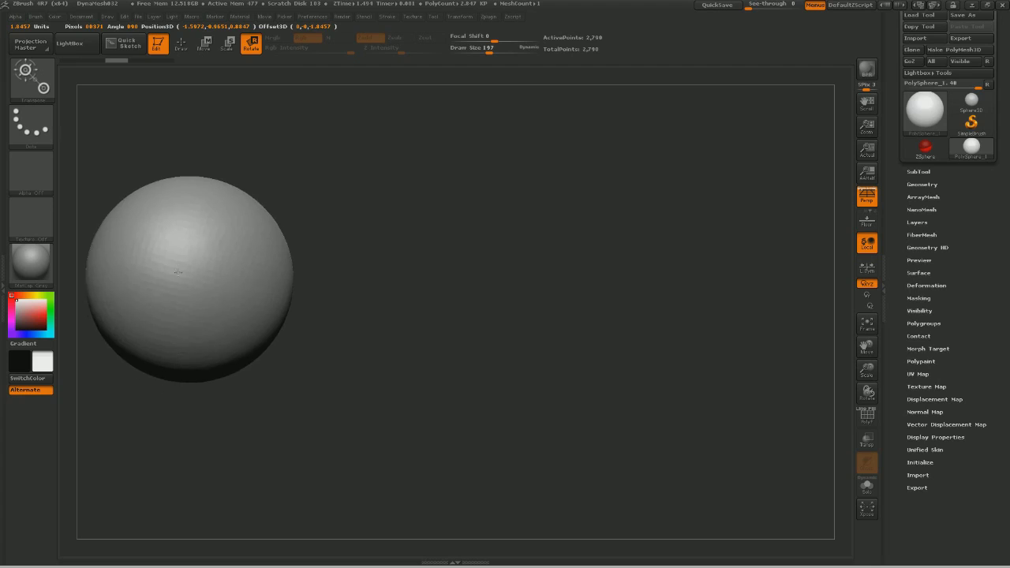
left_click_drag(396, 323, 431, 317, "alt")
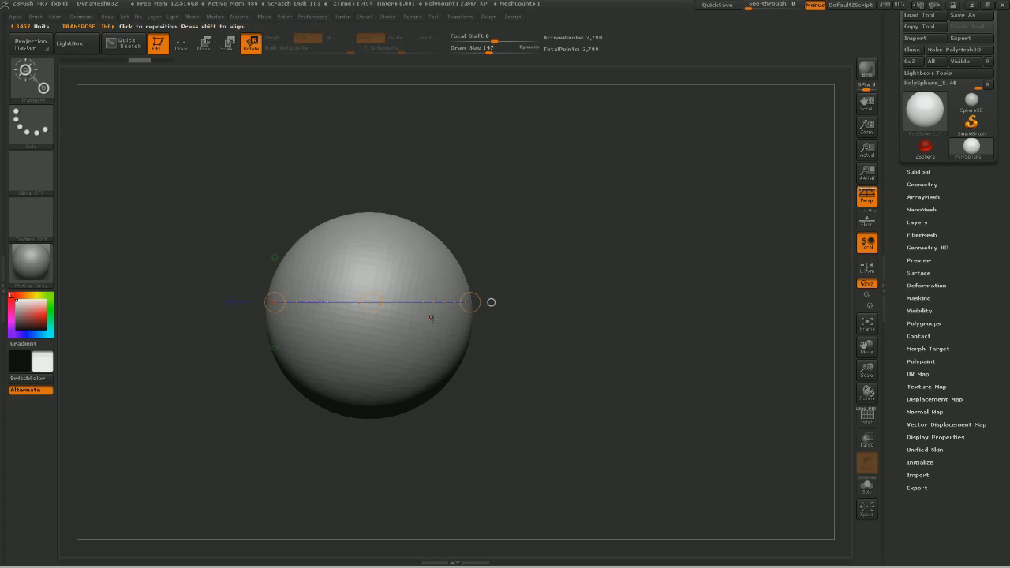
left_click_drag(369, 280, 525, 282)
left_click_drag(444, 294, 444, 297)
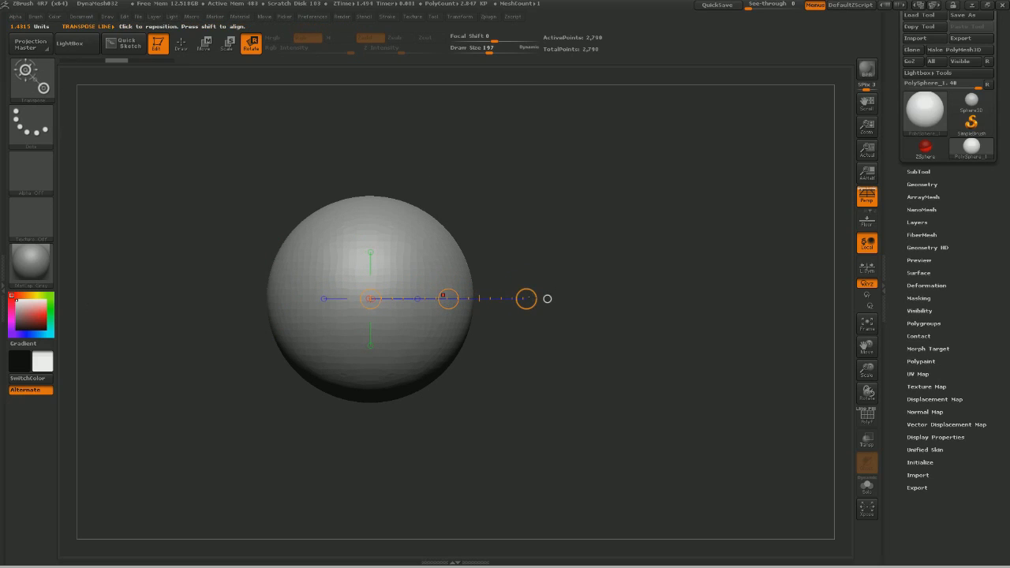
mouse_move(526, 299)
left_mouse_down()
mouse_move(479, 219)
mouse_move(523, 309)
mouse_move(413, 387)
mouse_move(513, 311)
mouse_move(500, 228)
mouse_move(498, 333)
mouse_move(486, 343)
left_mouse_up()
mouse_move(271, 298)
left_mouse_down()
mouse_move(482, 297)
mouse_move(458, 361)
mouse_move(436, 204)
left_mouse_up()
key("ctrl+z")
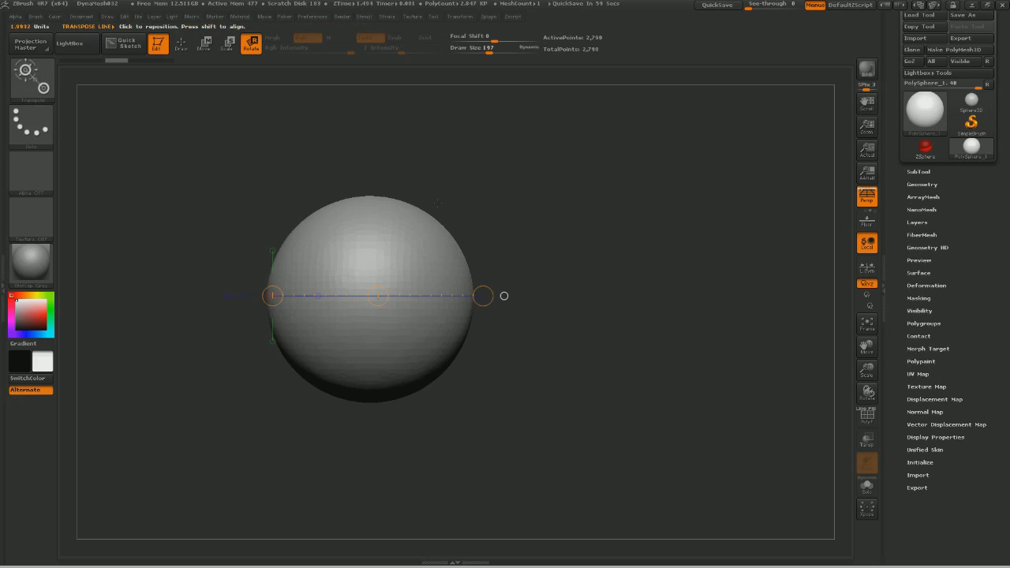
left_click_drag(379, 299, 379, 343)
mouse_move(378, 402)
left_mouse_down()
mouse_move(598, 315)
mouse_move(676, 343)
mouse_move(195, 323)
mouse_move(272, 296)
mouse_move(483, 296)
left_mouse_up()
left_click_drag(504, 296, 616, 292, "alt")
left_click(438, 296)
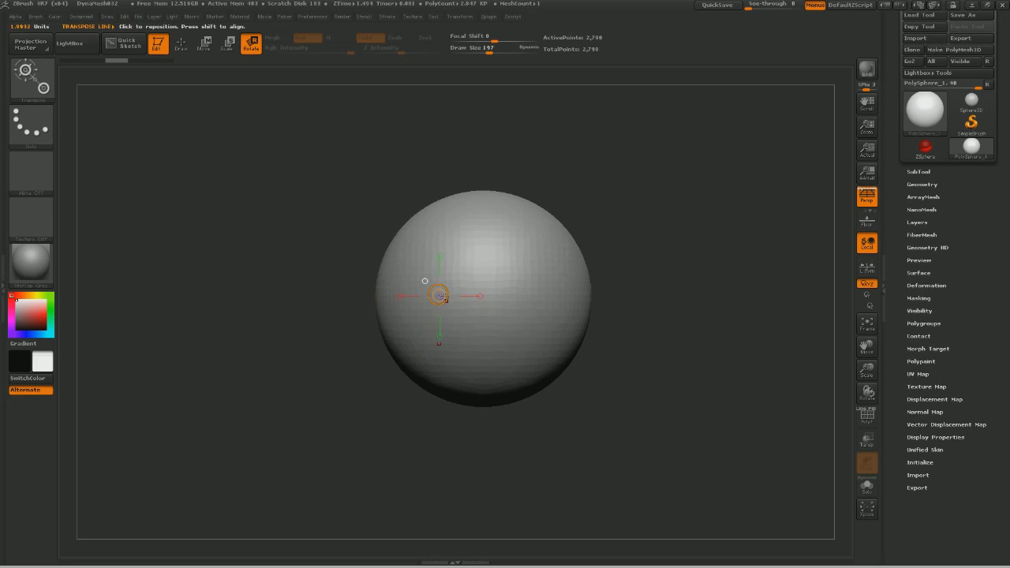
left_click_drag(510, 266, 530, 295, "shift")
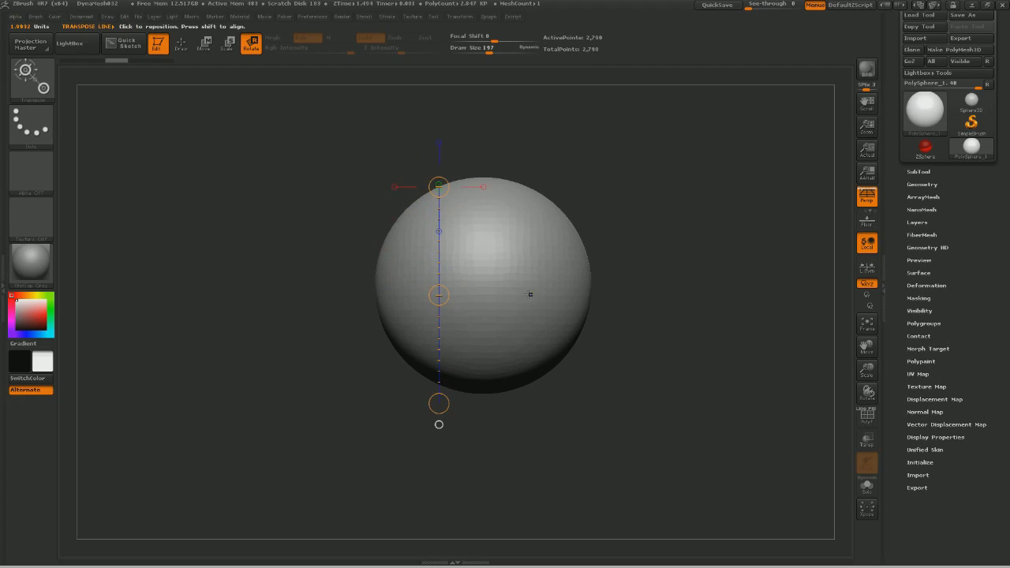
left_click_drag(448, 300, 489, 294)
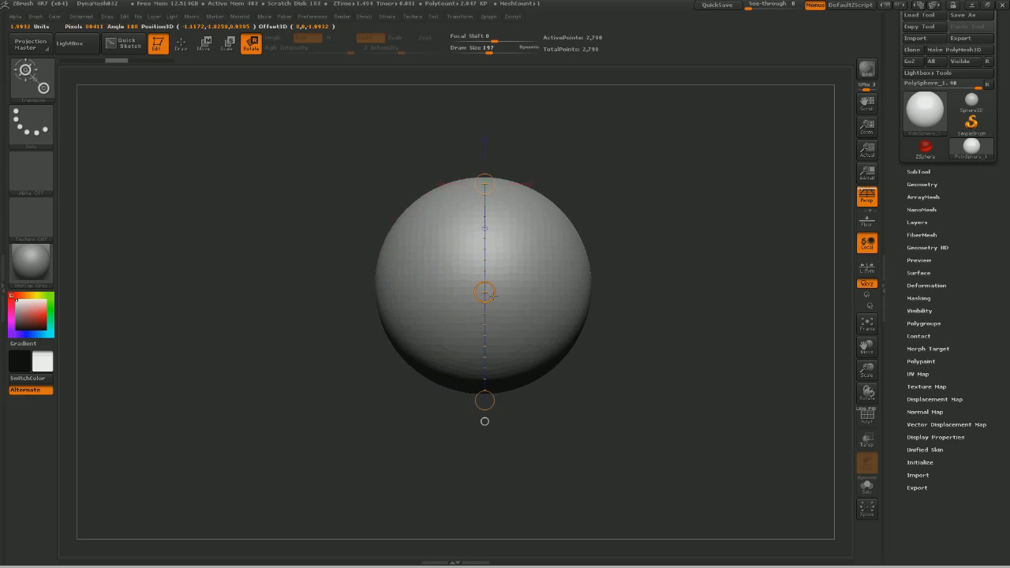
mouse_move(615, 197)
left_mouse_down("alt")
mouse_move(618, 316)
mouse_move(514, 297)
mouse_move(550, 311)
left_mouse_up("alt")
mouse_move(397, 306)
left_mouse_down()
mouse_move(485, 308)
mouse_move(472, 327)
mouse_move(242, 309)
left_mouse_up()
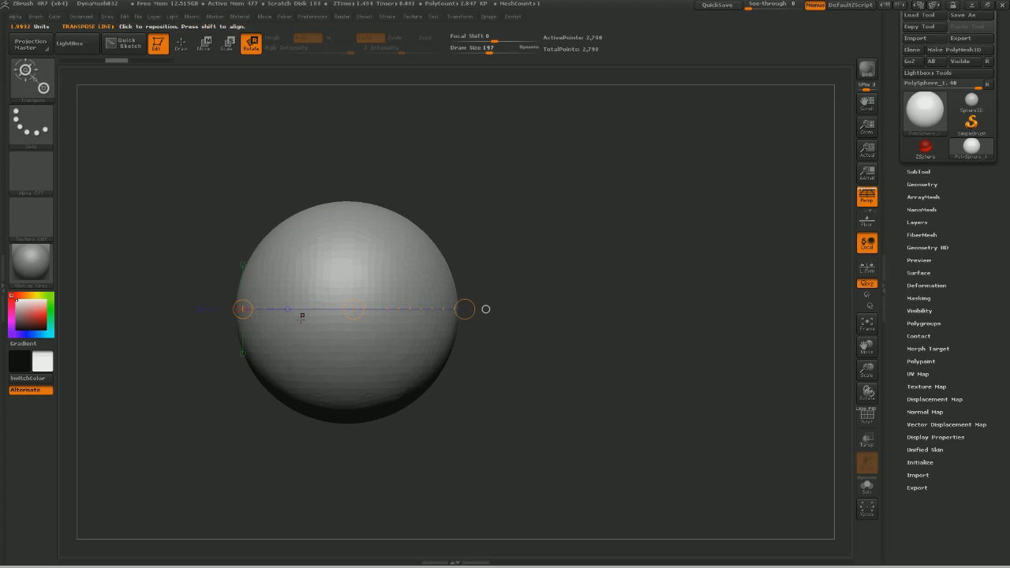
left_click_drag(357, 309, 356, 314)
left_click_drag(549, 320, 288, 331)
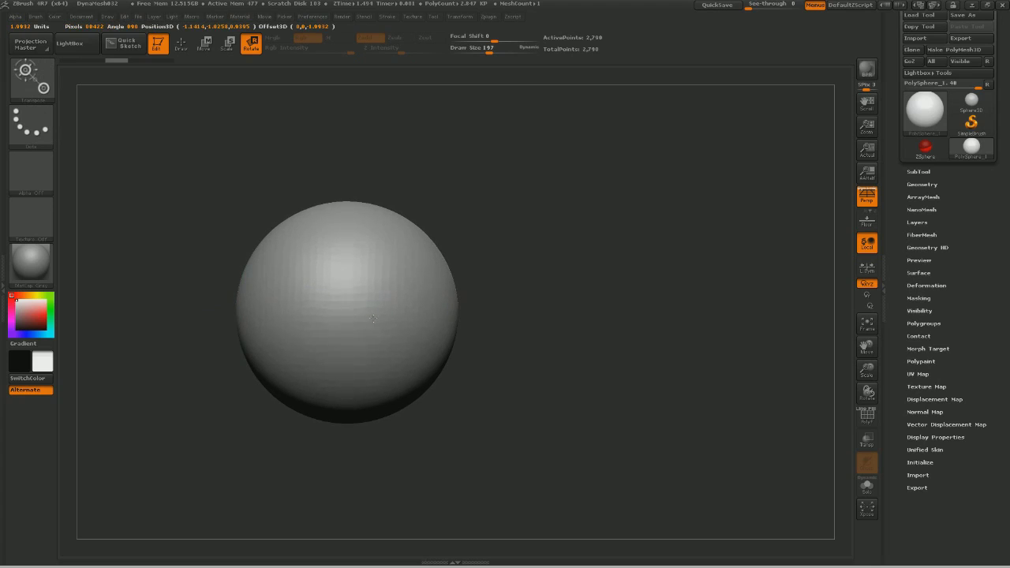
key("ctrl+z")
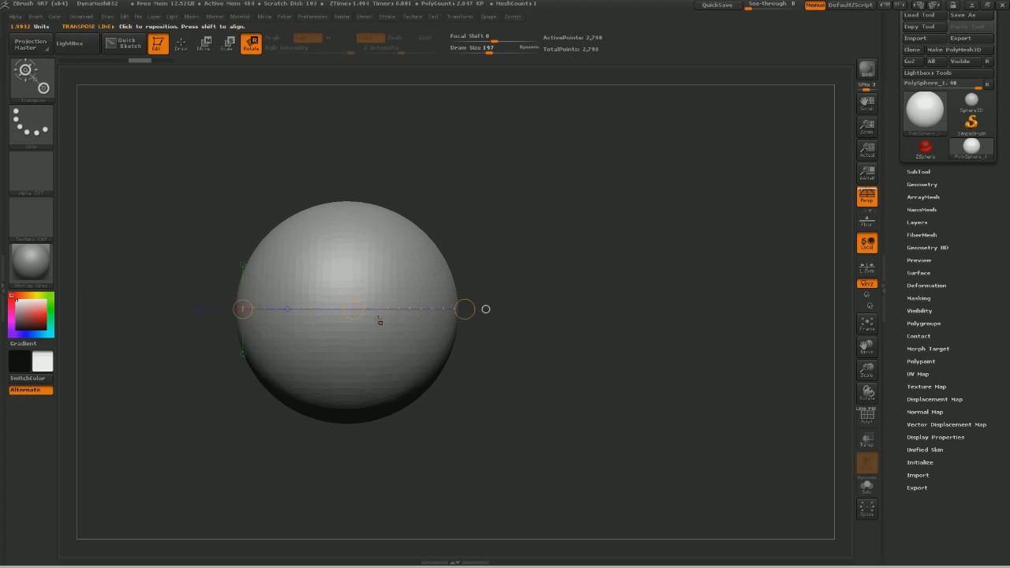
left_click_drag(486, 308, 494, 305)
left_click_drag(600, 362, 566, 358)
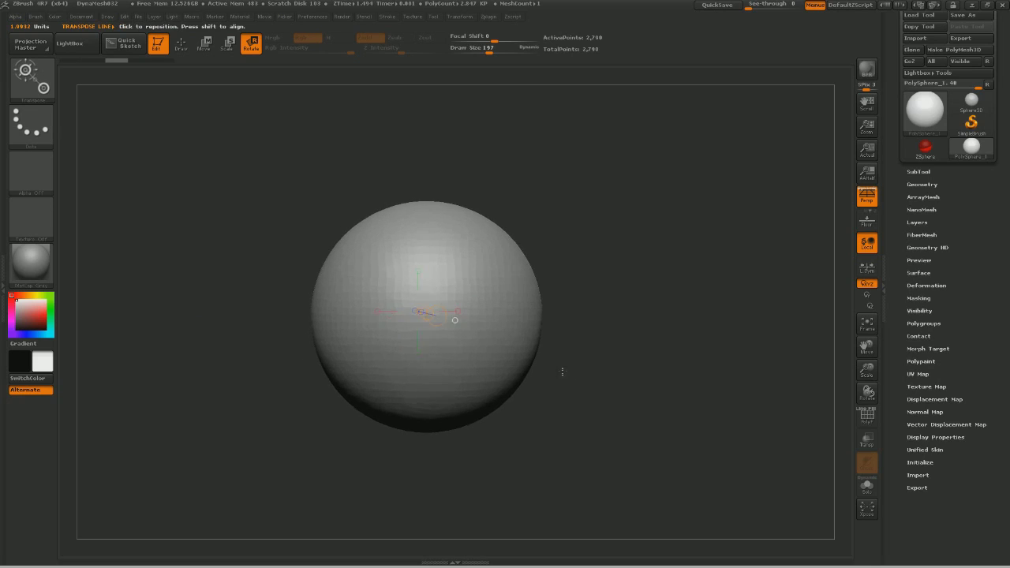
left_click_drag(560, 369, 521, 250)
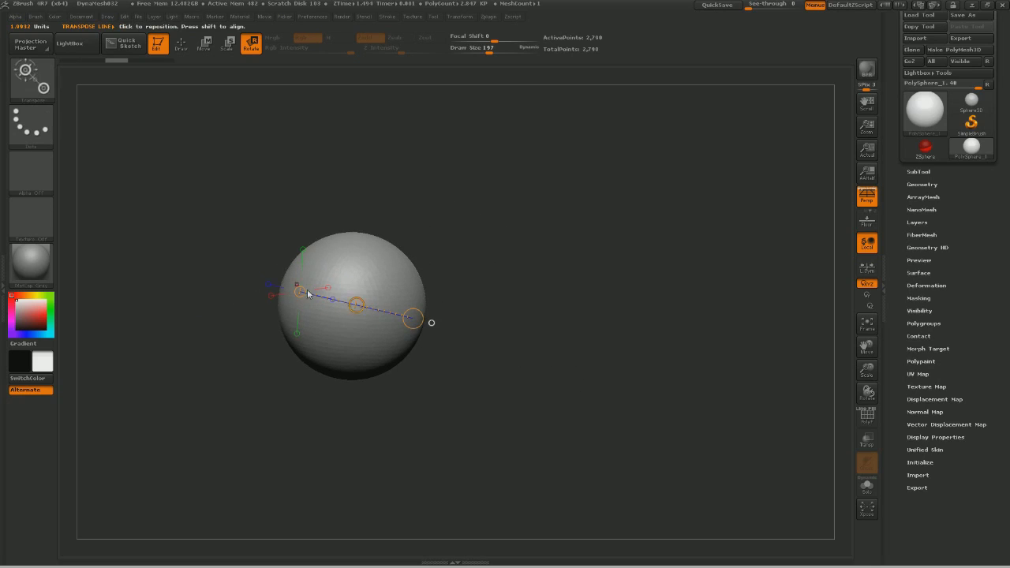
mouse_move(447, 334)
left_mouse_down()
mouse_move(443, 352)
mouse_move(477, 347)
left_mouse_up()
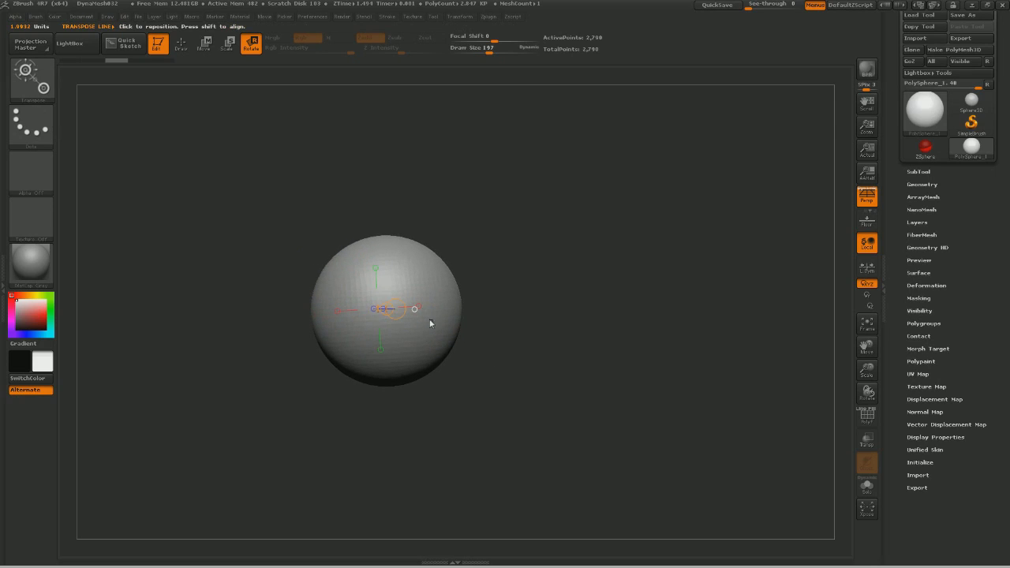
mouse_move(409, 336)
left_mouse_down()
mouse_move(484, 331)
mouse_move(429, 300)
mouse_move(508, 354)
mouse_move(519, 346)
left_mouse_up()
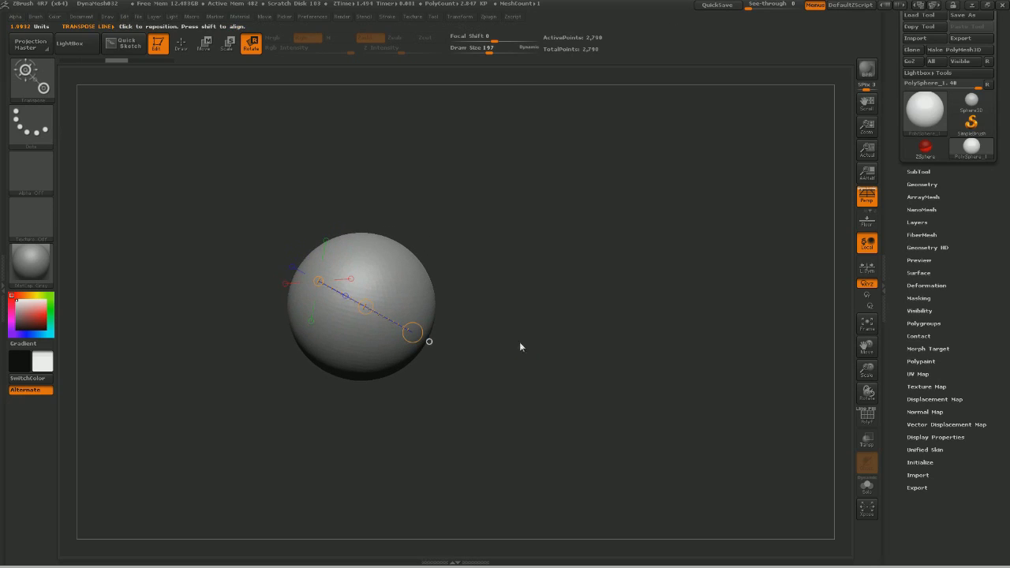
left_click(364, 313)
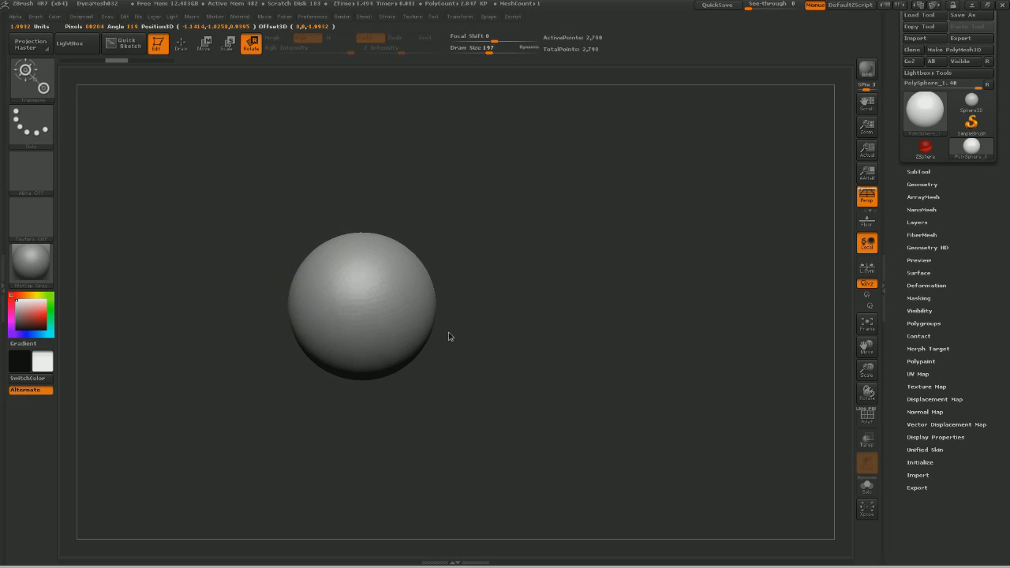
mouse_move(540, 355)
left_mouse_down()
mouse_move(679, 376)
mouse_move(340, 351)
left_mouse_up()
left_click_drag(228, 342, 656, 354)
left_click_drag(324, 286, 413, 332)
left_click_drag(441, 388, 411, 327, "shift")
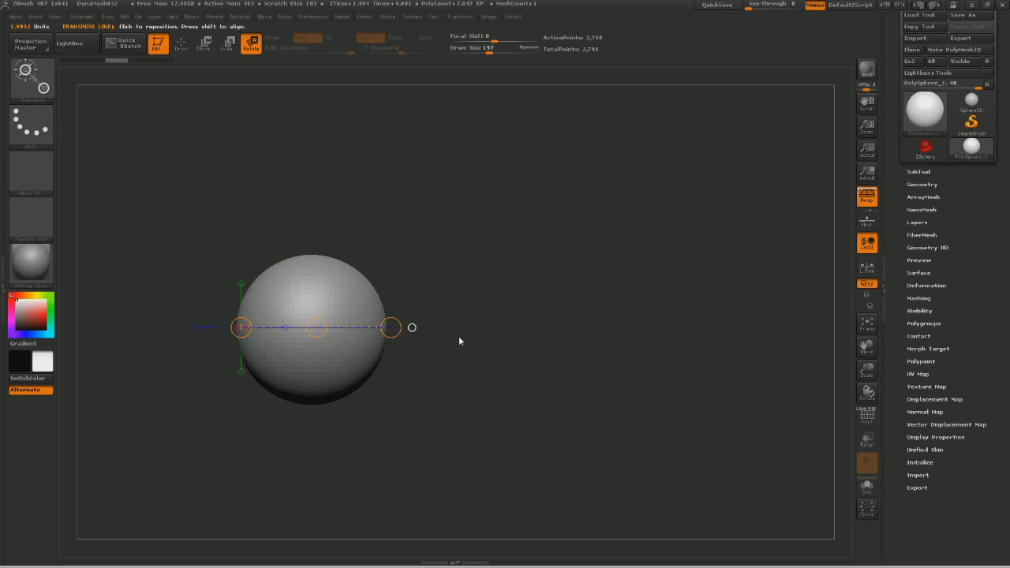
mouse_move(464, 413)
left_mouse_down("shift")
mouse_move(454, 408)
mouse_move(514, 415)
left_mouse_up("shift")
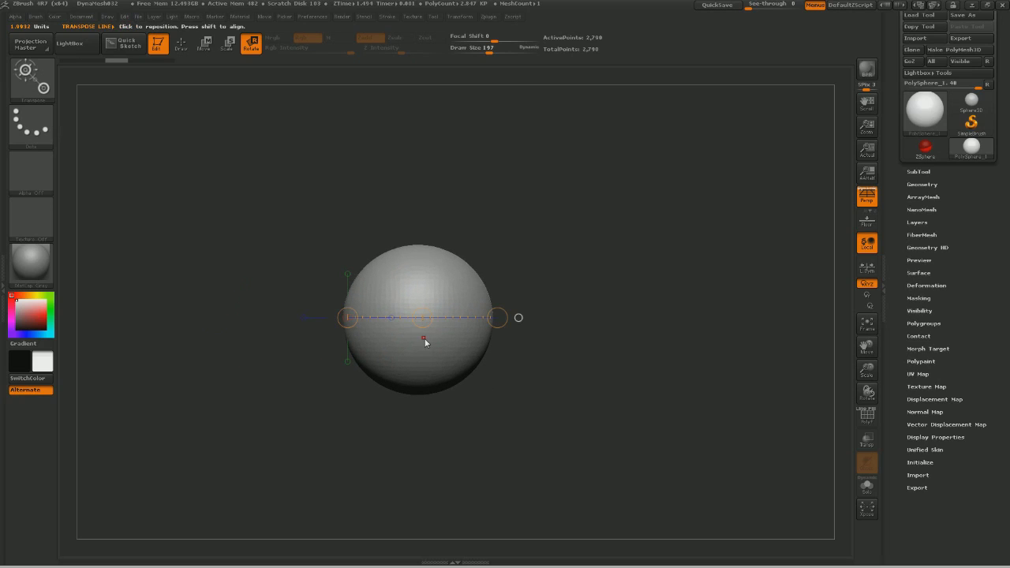
key("w")
key("r")
mouse_move(501, 322)
left_mouse_down("alt")
mouse_move(394, 416)
mouse_move(434, 347)
left_mouse_up("alt")
key("w")
left_click_drag(429, 332, 476, 368, "alt")
key("ctrl+z")
key("ctrl+z")
key("ctrl+z")
key("ctrl+z")
left_click(424, 321)
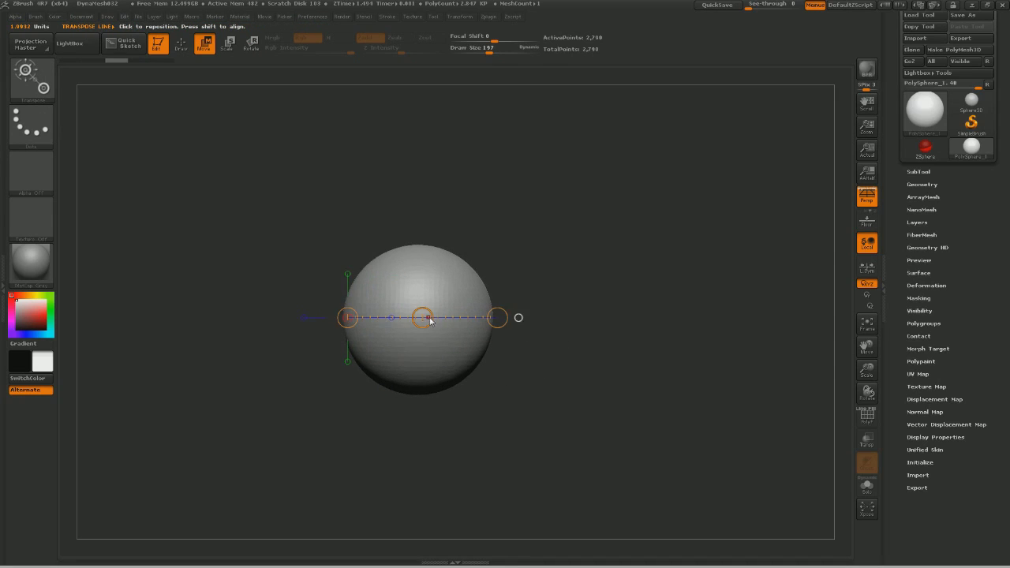
left_click_drag(424, 321, 410, 425)
key("ctrl+z")
key("r")
mouse_move(495, 318)
left_mouse_down()
mouse_move(476, 397)
mouse_move(331, 424)
left_mouse_up()
key("ctrl+z")
left_click(424, 318)
left_click_drag(424, 318, 756, 373)
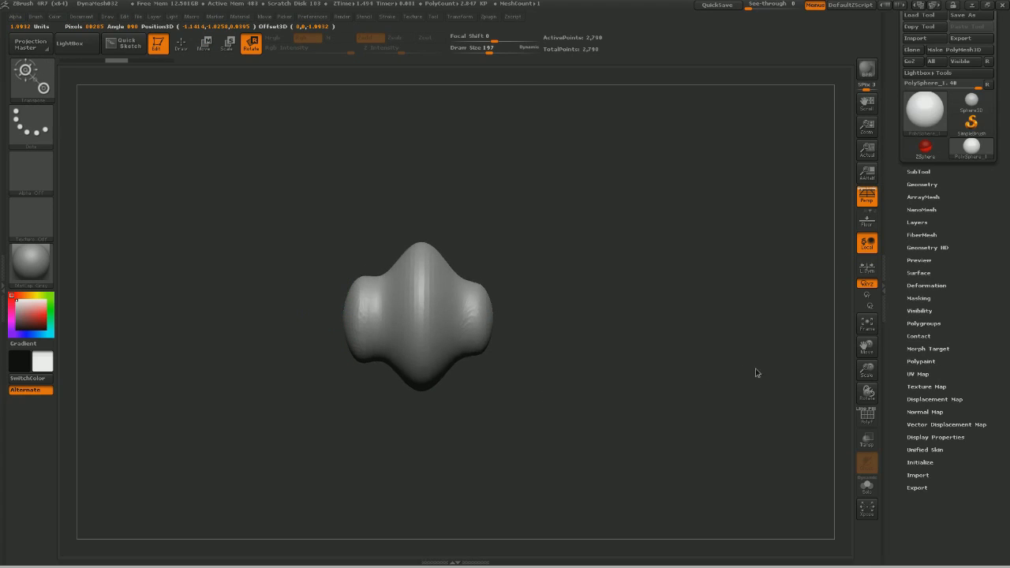
Toggle undo and redo to compare the wavy and round versions of the mesh.
key("ctrl+z")
key("ctrl+shift+z")
key("ctrl+z")
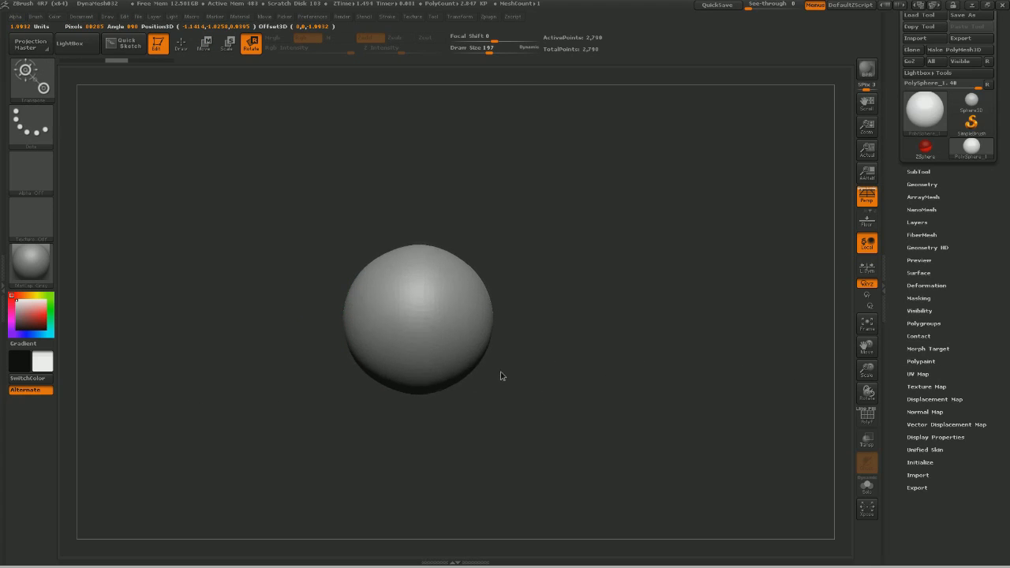
key("ctrl+shift+z")
key("ctrl+z")
key("ctrl+shift+z")
key("ctrl+shift+z")
key("ctrl+z")
key("ctrl+z")
key("ctrl+shift+z")
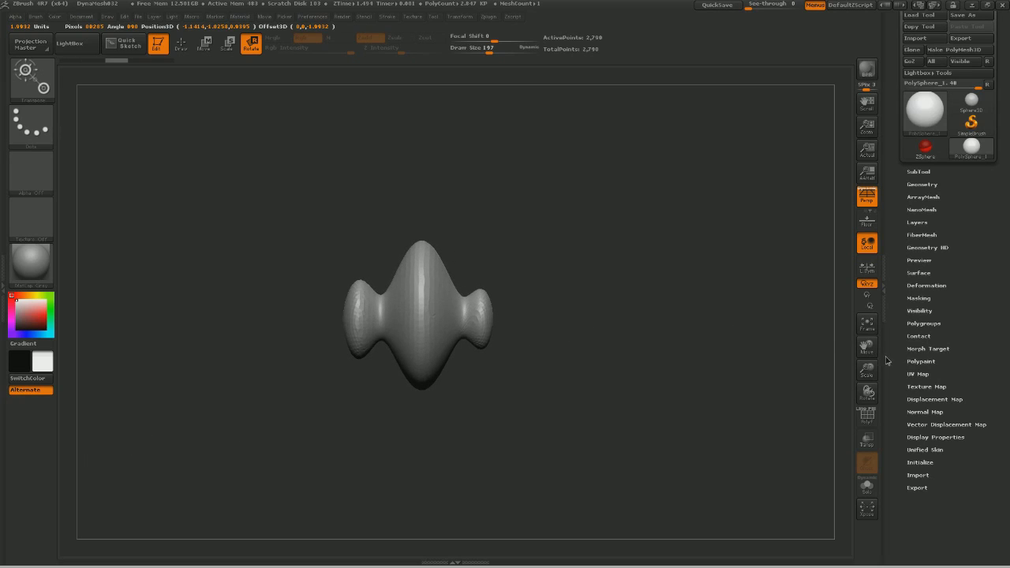
Revert to the round sphere, redraw the action line, try a twist, and undo back to smooth.
mouse_move(587, 331)
left_mouse_down()
mouse_move(534, 343)
mouse_move(518, 317)
left_mouse_up()
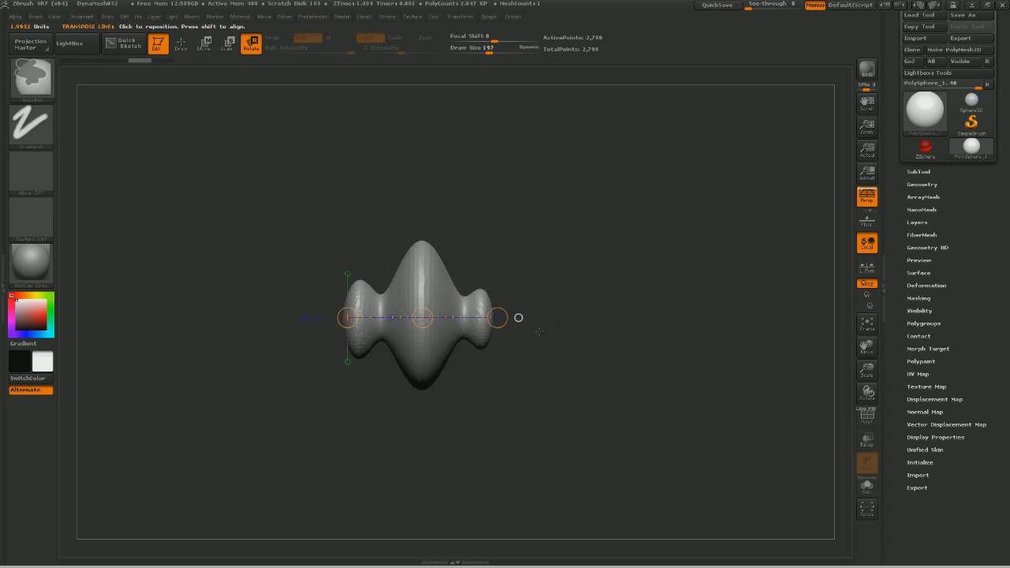
key("ctrl+z")
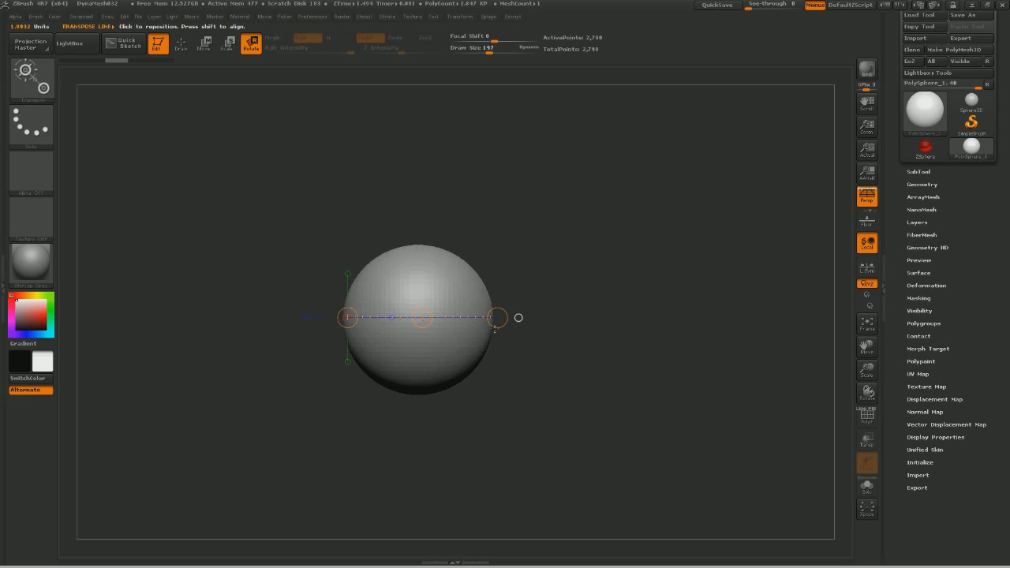
left_click_drag(519, 318, 513, 317)
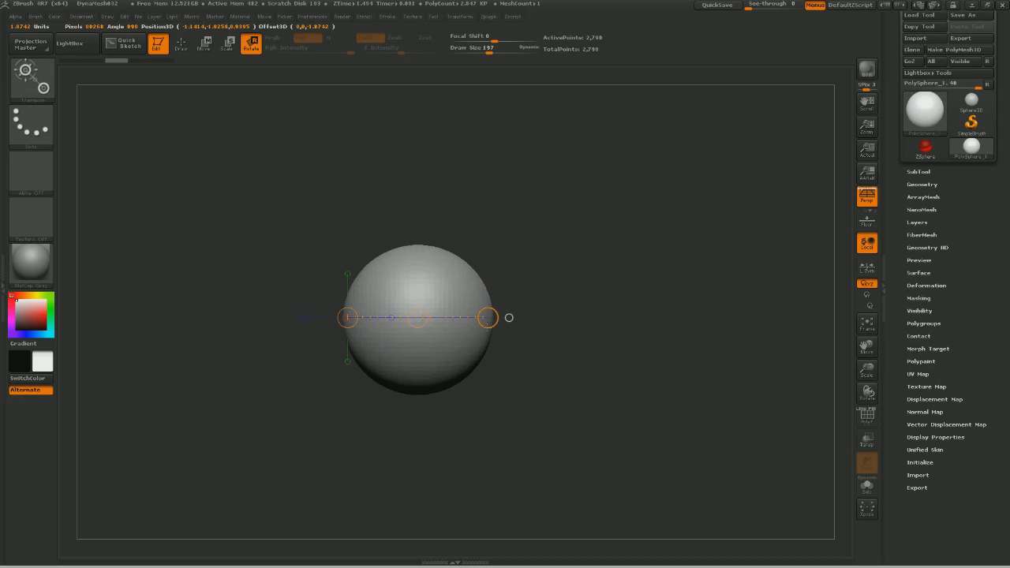
left_click_drag(418, 318, 420, 323)
mouse_move(586, 341)
left_mouse_down()
mouse_move(483, 343)
mouse_move(736, 359)
mouse_move(750, 374)
left_mouse_up()
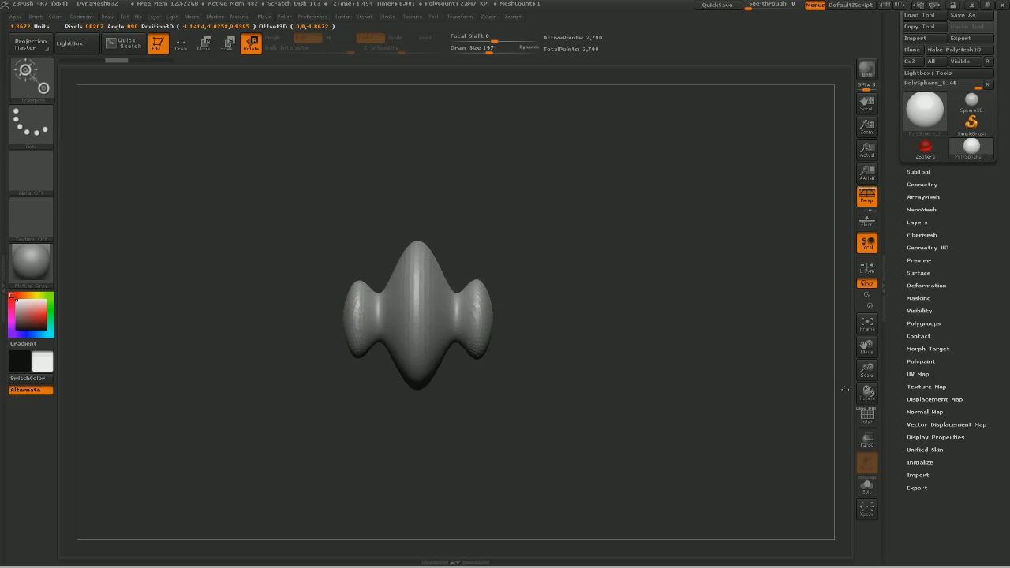
mouse_move(749, 374)
left_mouse_down()
mouse_move(498, 315)
mouse_move(509, 318)
mouse_move(319, 431)
left_mouse_up()
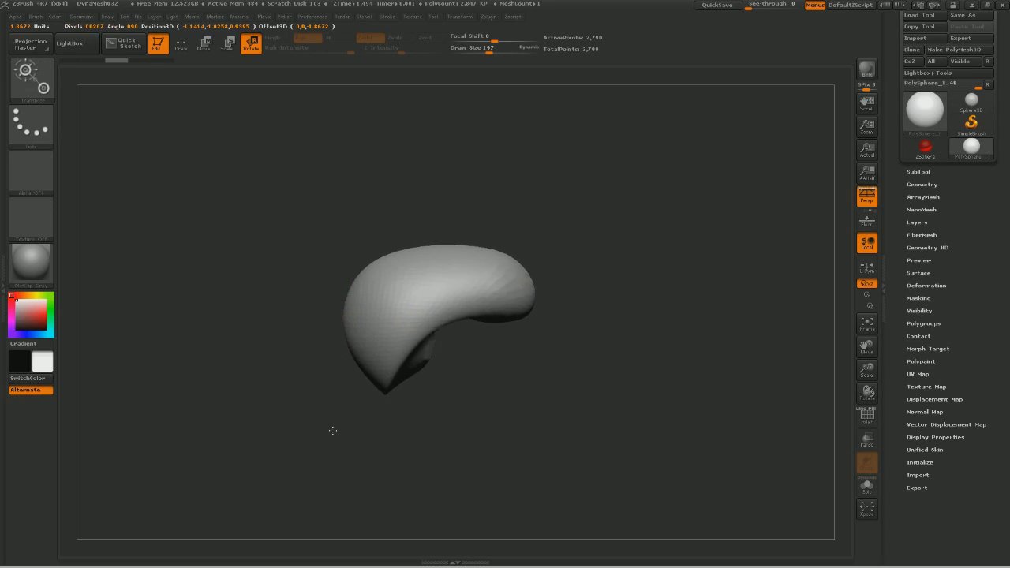
left_click_drag(318, 432, 537, 398)
key("ctrl+z")
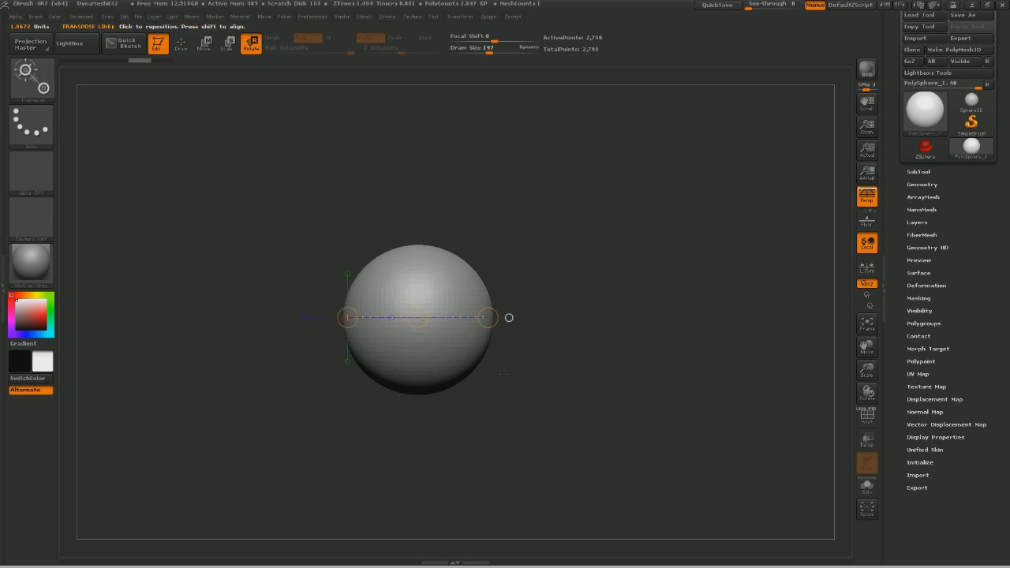
Twist the sphere into a rippled form with a tall central peak and two side lobes.
left_click_drag(509, 317, 854, 377)
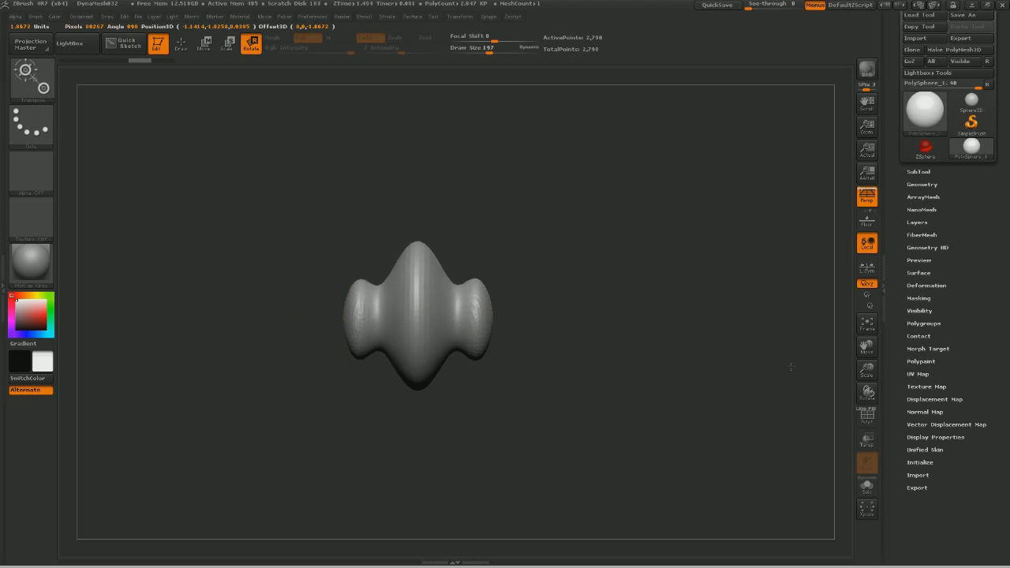
key("ctrl+z")
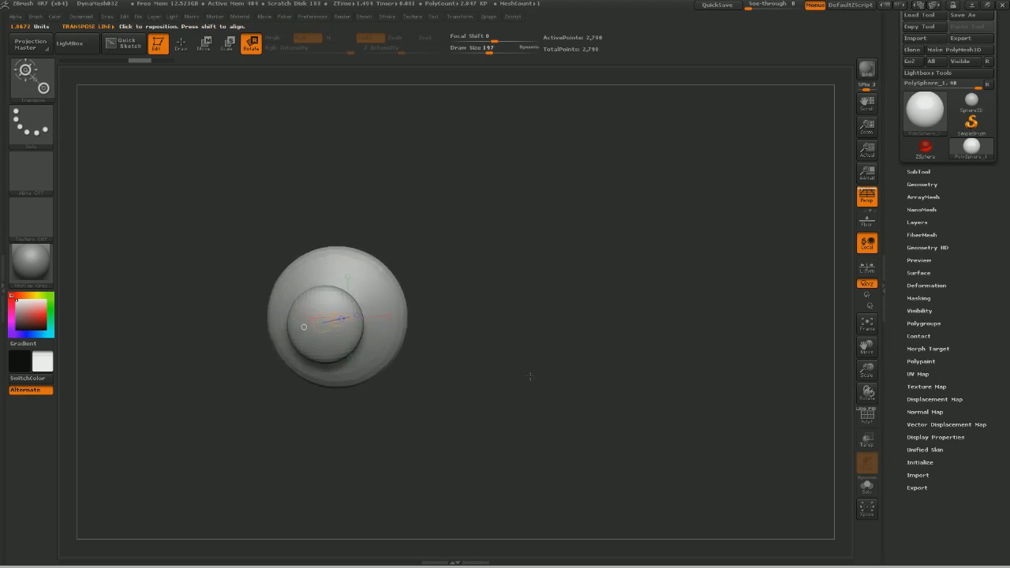
mouse_move(451, 388)
left_mouse_down()
mouse_move(492, 398)
mouse_move(587, 393)
left_mouse_up()
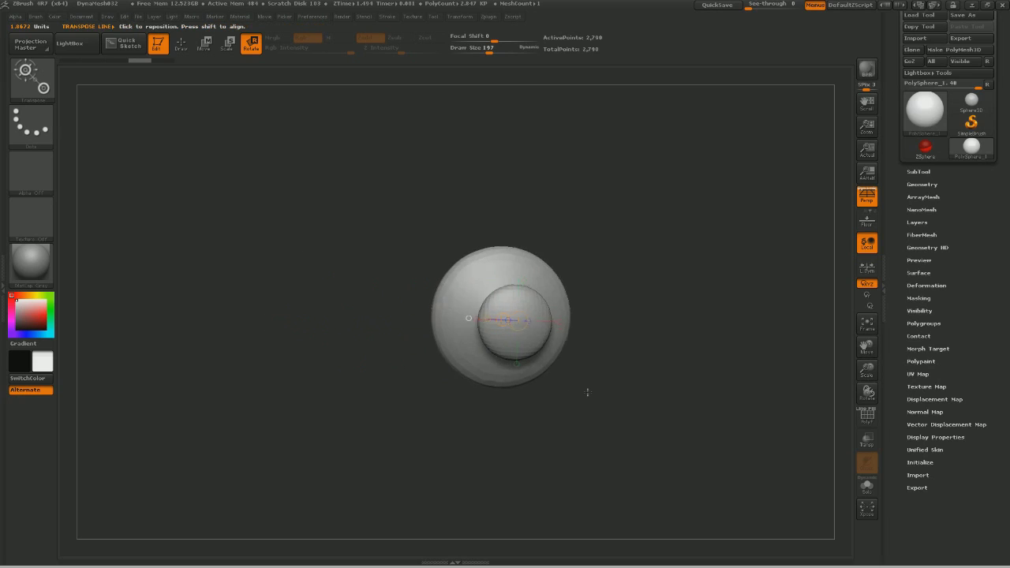
key("ctrl+shift+z")
left_click_drag(521, 395, 473, 390, "alt")
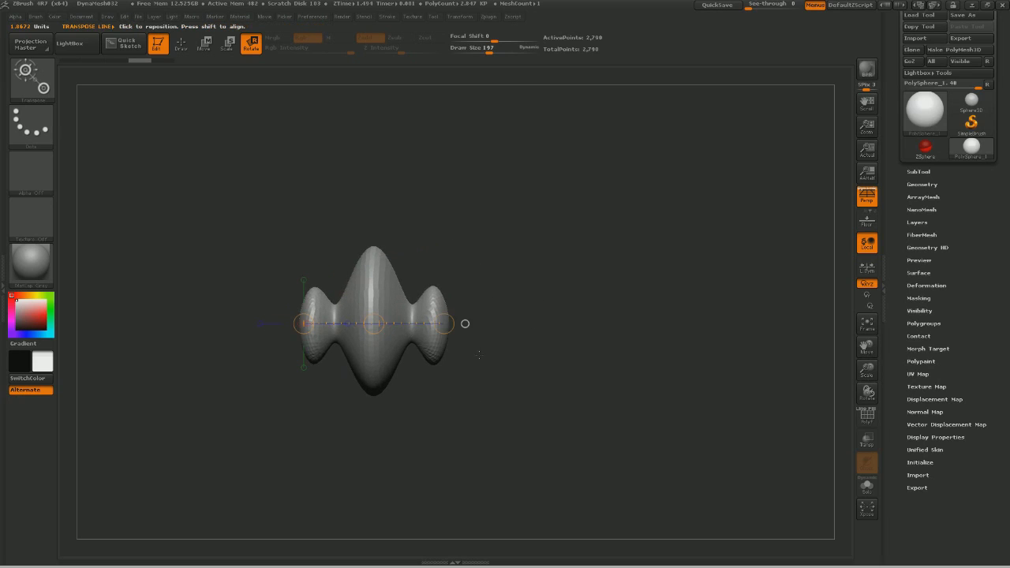
key("ctrl+z")
key("ctrl+z")
key("ctrl+shift+z")
key("ctrl+z")
key("ctrl+z")
key("ctrl+shift+z")
key("ctrl+shift+z")
key("ctrl+shift+z")
key("ctrl+shift+z")
key("ctrl+shift+z")
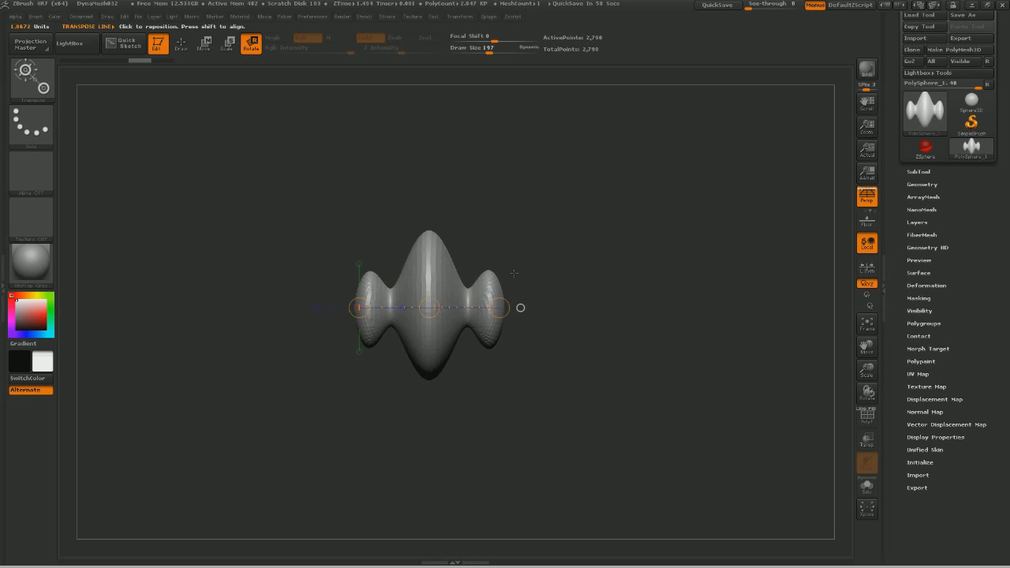
Step the undo history back to the wavy form and switch Transpose to Move (W).
key("ctrl+z")
key("ctrl+shift+z")
key("ctrl+shift+z")
key("w")
key("ctrl+z")
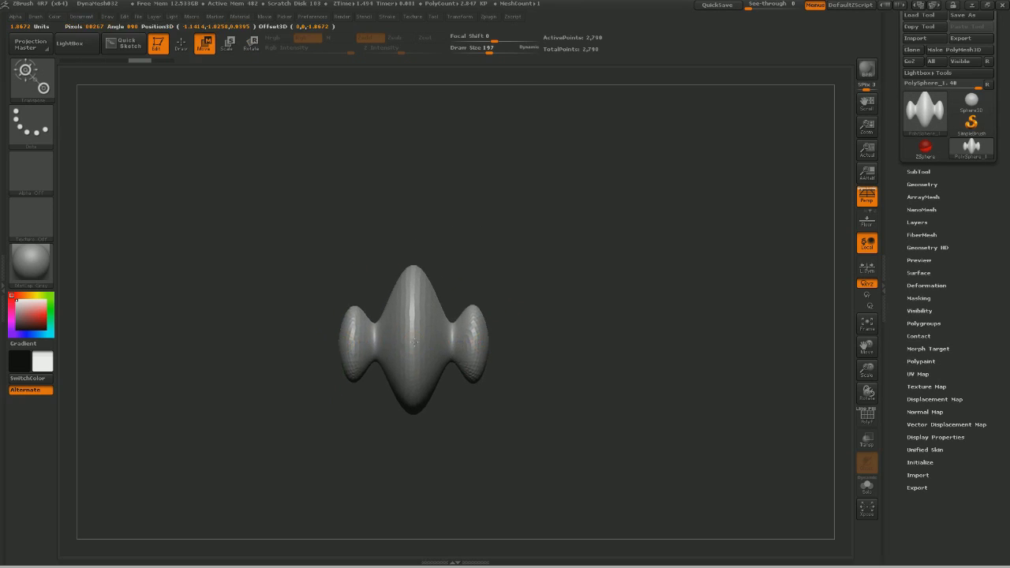
key("ctrl+shift+z")
Move the wavy mesh lower, then draw a horizontal transpose line from its centre past the right lobe.
left_click_drag(407, 345, 550, 382)
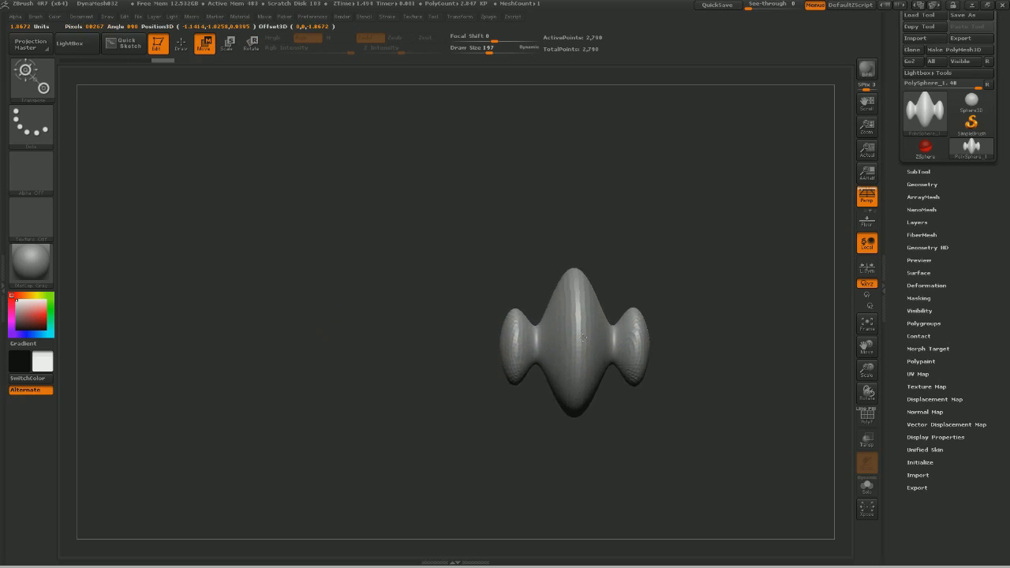
key("ctrl+z")
key("ctrl+z")
key("ctrl+shift+z")
key("ctrl+z")
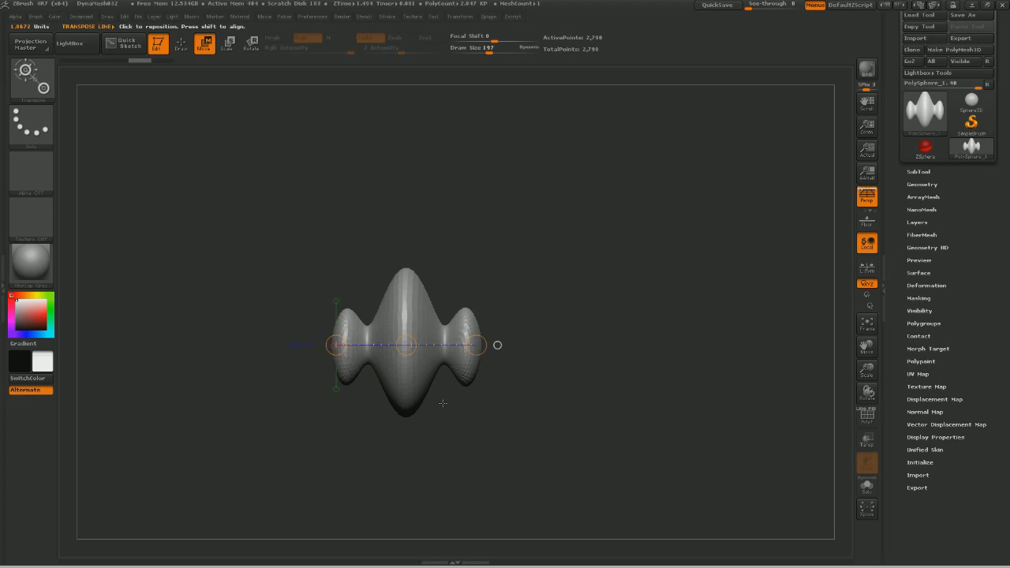
mouse_move(407, 405)
left_mouse_down()
mouse_move(504, 351)
mouse_move(488, 216)
left_mouse_up()
mouse_move(379, 351)
left_mouse_down()
mouse_move(263, 371)
mouse_move(592, 392)
mouse_move(327, 347)
mouse_move(559, 356)
mouse_move(573, 373)
mouse_move(453, 457)
mouse_move(555, 424)
mouse_move(577, 350)
mouse_move(379, 170)
mouse_move(200, 349)
mouse_move(428, 476)
mouse_move(580, 352)
left_mouse_up()
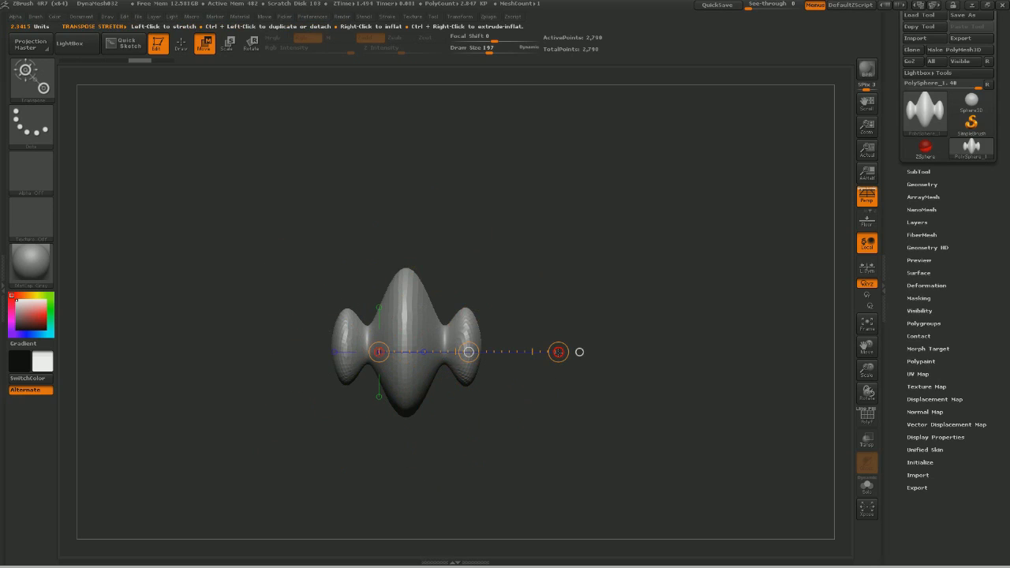
Test a transpose push on the mesh's right side, orbit upright, and return to Draw mode with Q.
mouse_move(579, 352)
left_mouse_down("ctrl+shift")
mouse_move(376, 352)
mouse_move(402, 355)
left_mouse_up("ctrl+shift")
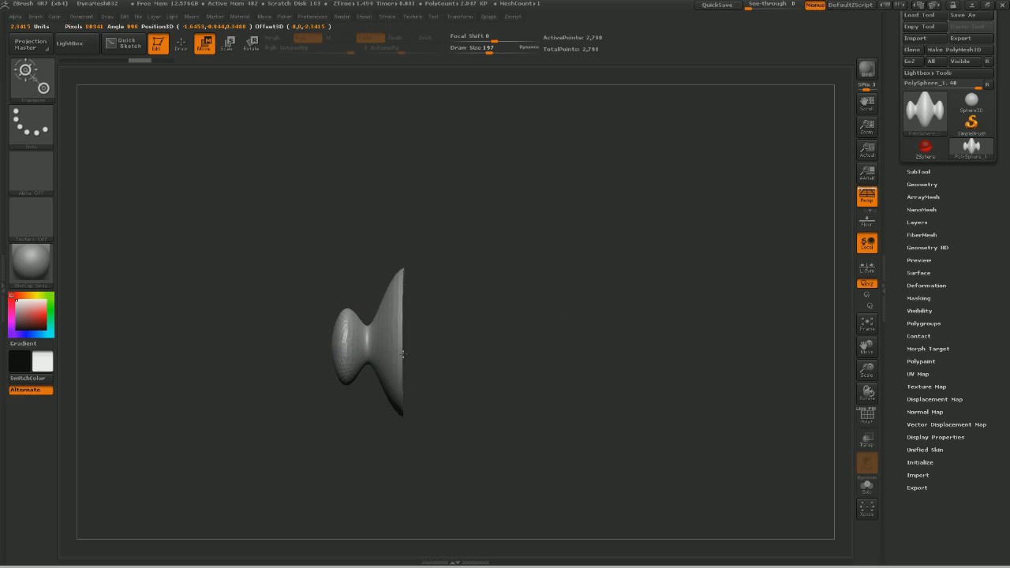
mouse_move(465, 352)
left_mouse_down()
mouse_move(505, 302)
mouse_move(466, 379)
mouse_move(559, 360)
mouse_move(473, 277)
mouse_move(481, 393)
mouse_move(497, 419)
mouse_move(454, 416)
mouse_move(480, 402)
left_mouse_up()
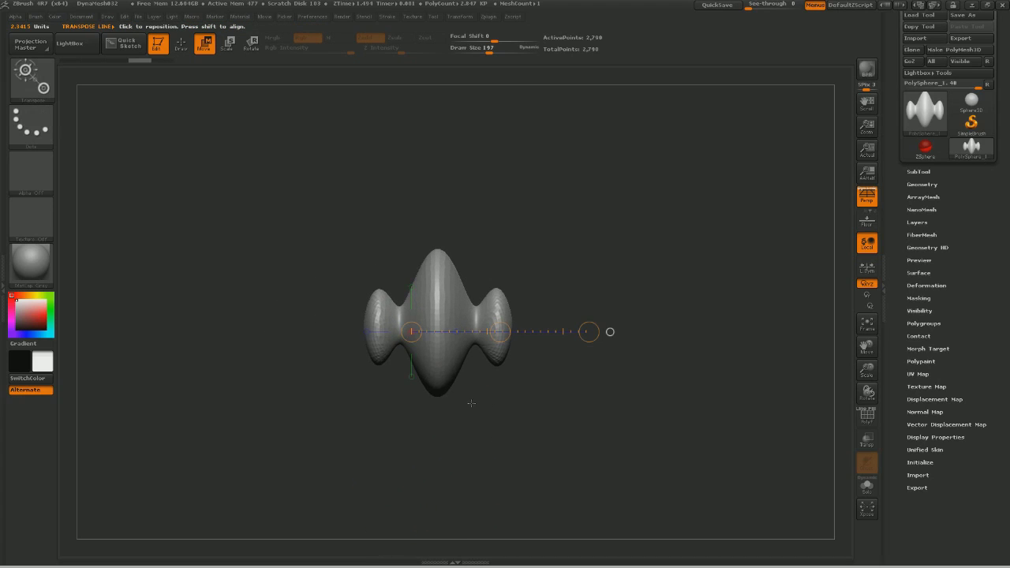
key("q")
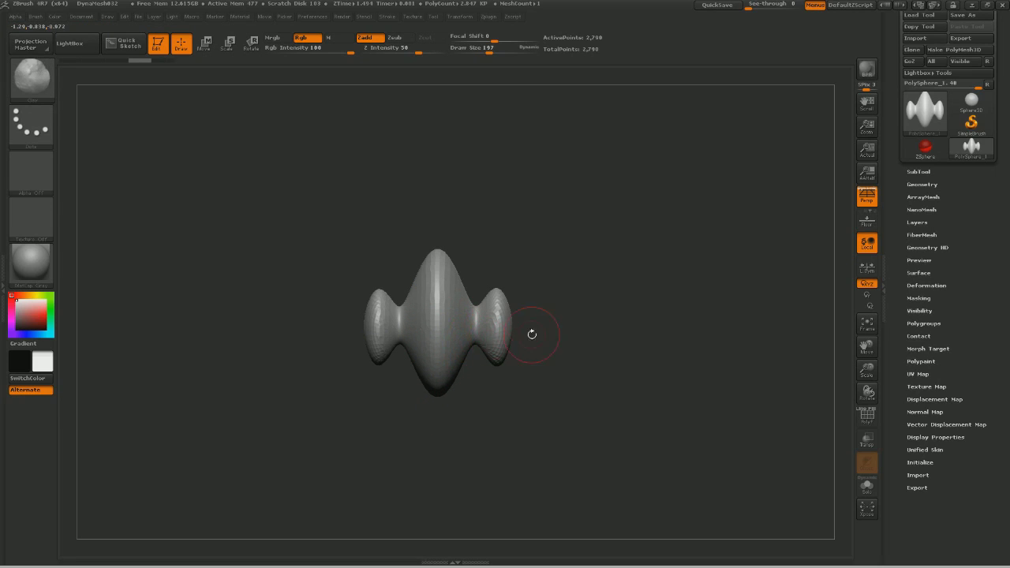
Set the mesh's X Position to 0 under Tool > Geometry > Position, checking it from above and front.
left_click_drag(521, 337, 505, 356)
left_click(930, 185)
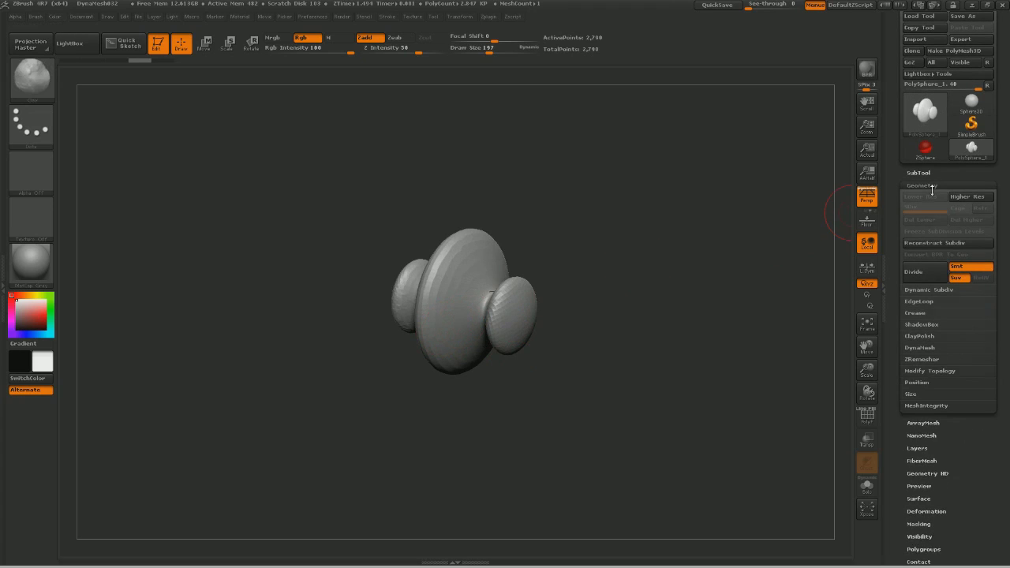
left_click(917, 382)
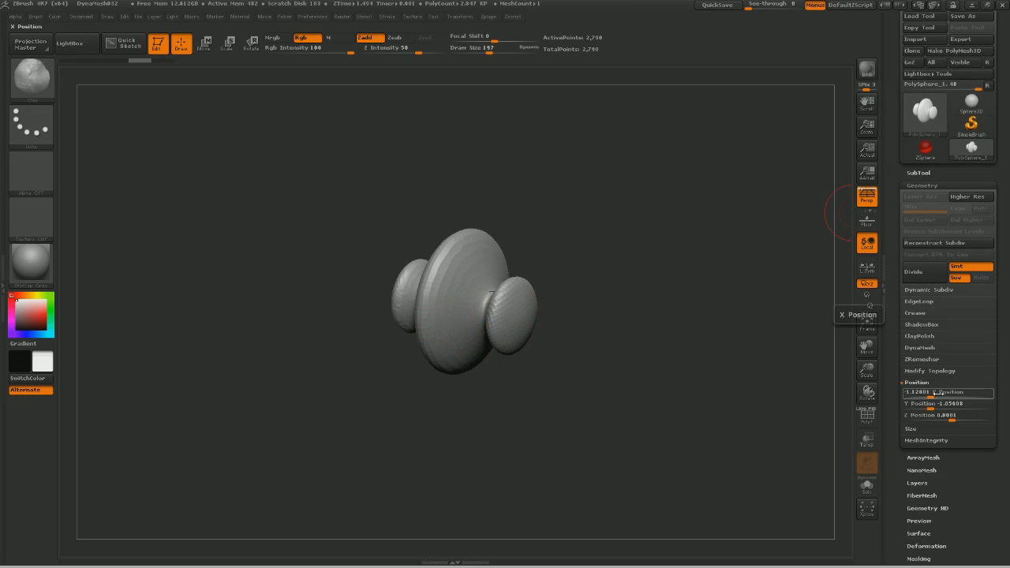
type("0")
left_click(898, 404)
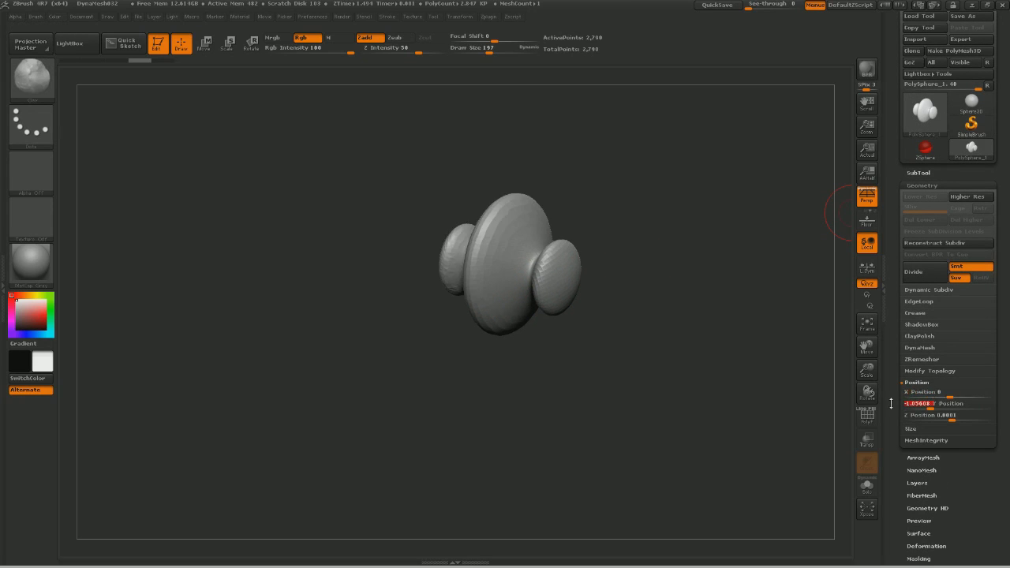
key("Return")
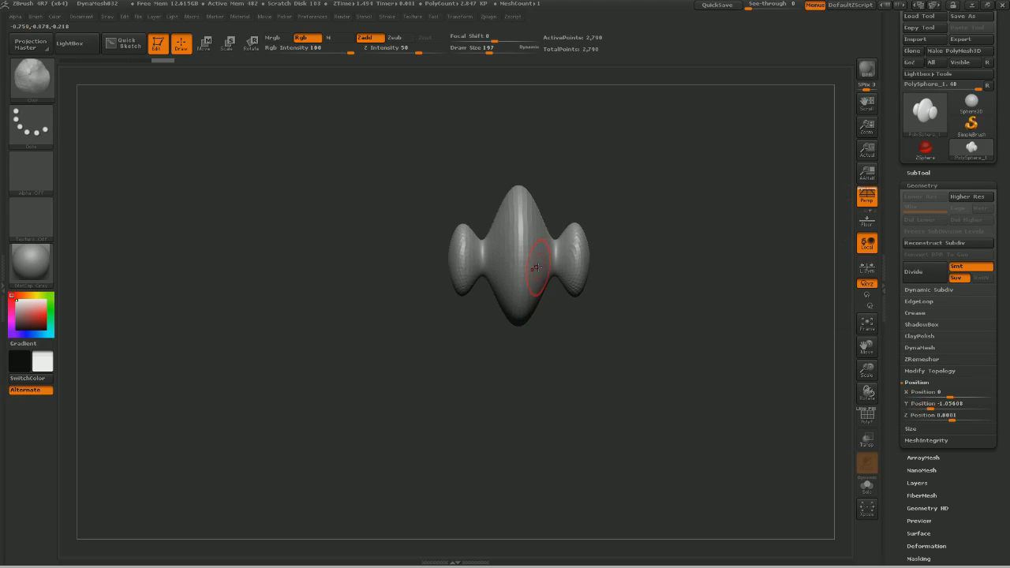
mouse_move(550, 289)
left_mouse_down()
mouse_move(531, 317)
mouse_move(495, 249)
left_mouse_up()
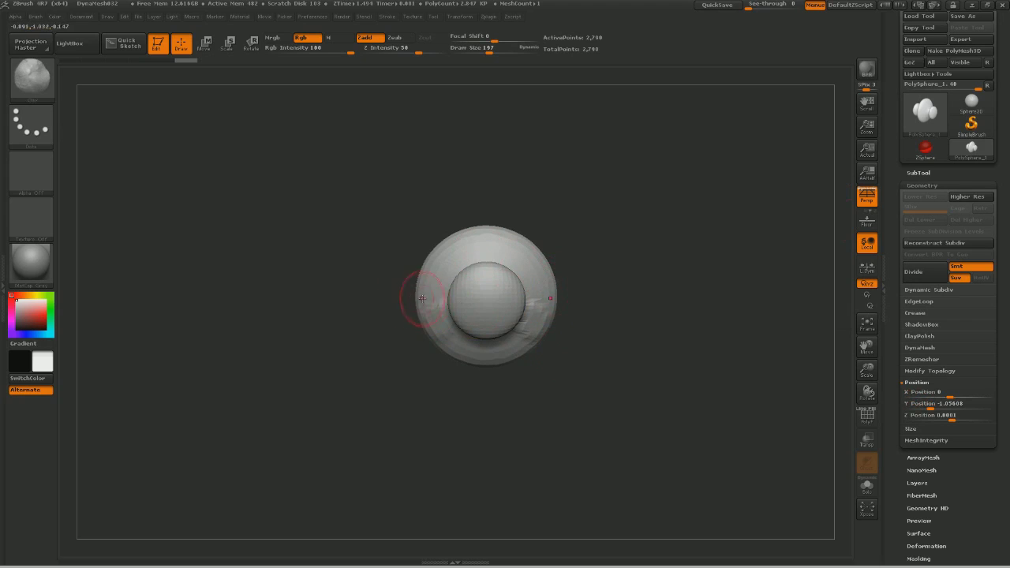
left_click_drag(409, 347, 452, 90)
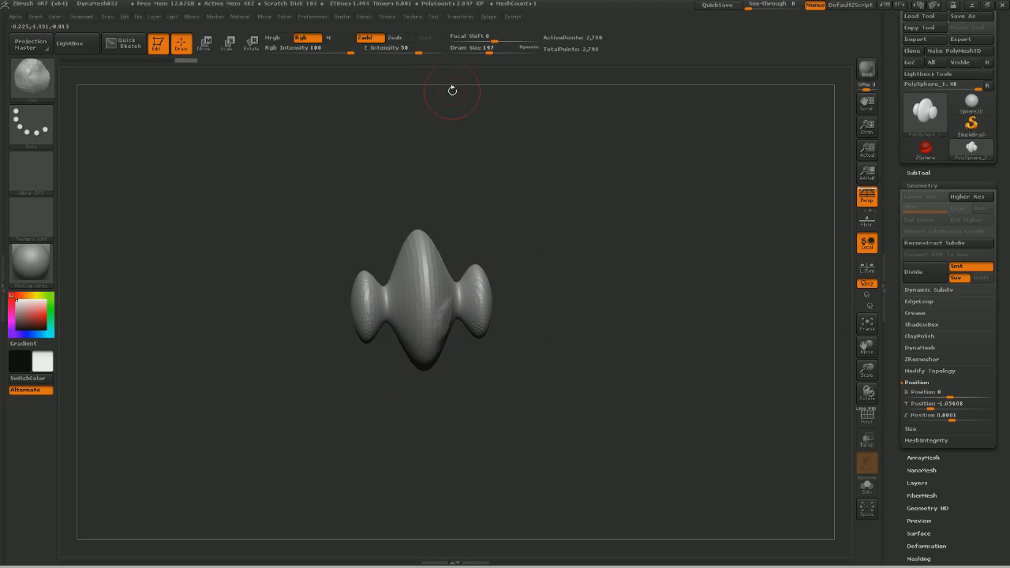
Bring up the Transform menu's symmetry options.
left_click(463, 19)
left_click(476, 285)
left_click(476, 286)
left_click(463, 17)
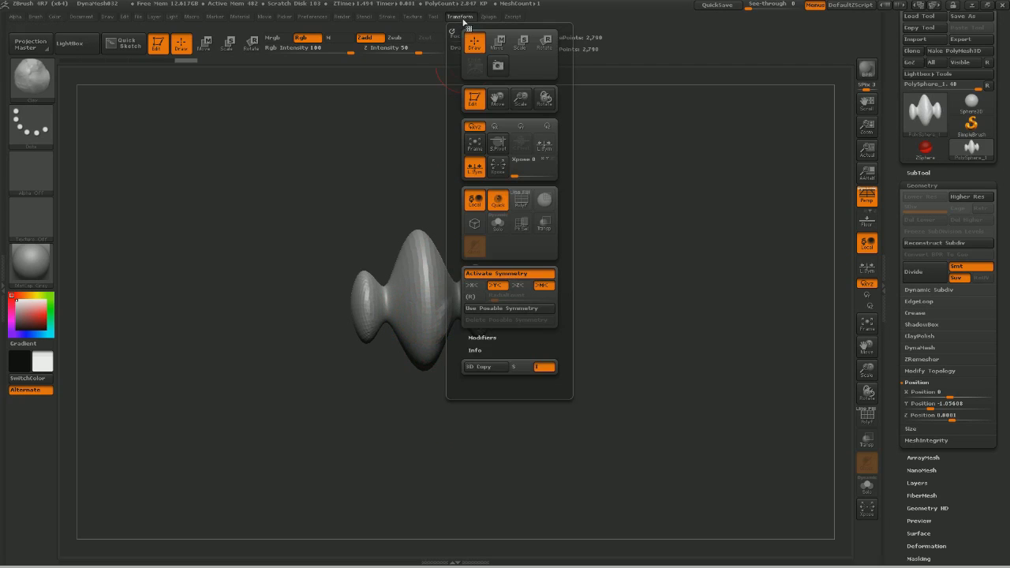
Turn off Use Posable Symmetry, snap to front view, and build up Clay strokes along the mesh centre.
left_click(500, 311)
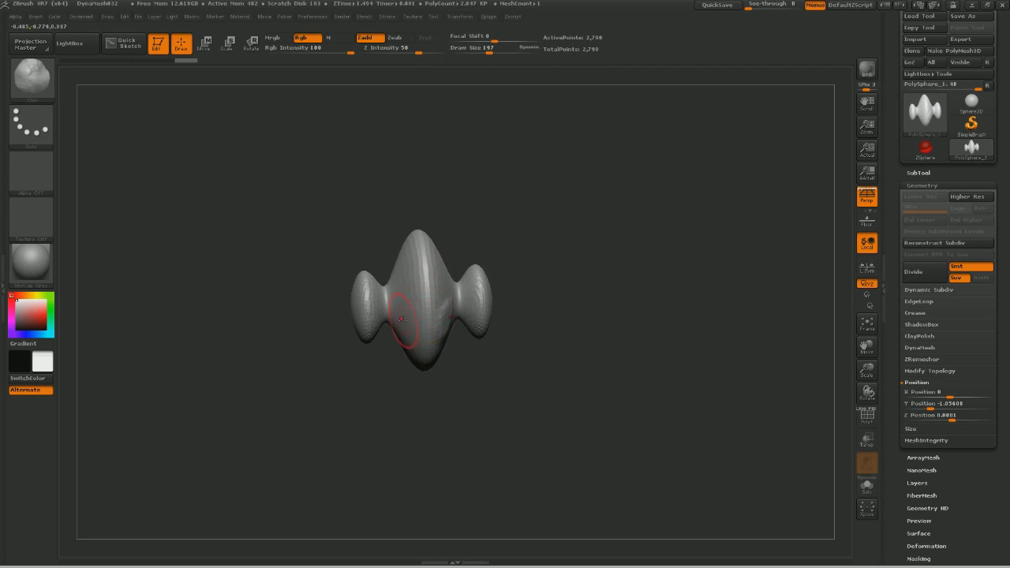
left_click_drag(460, 363, 415, 306, "shift")
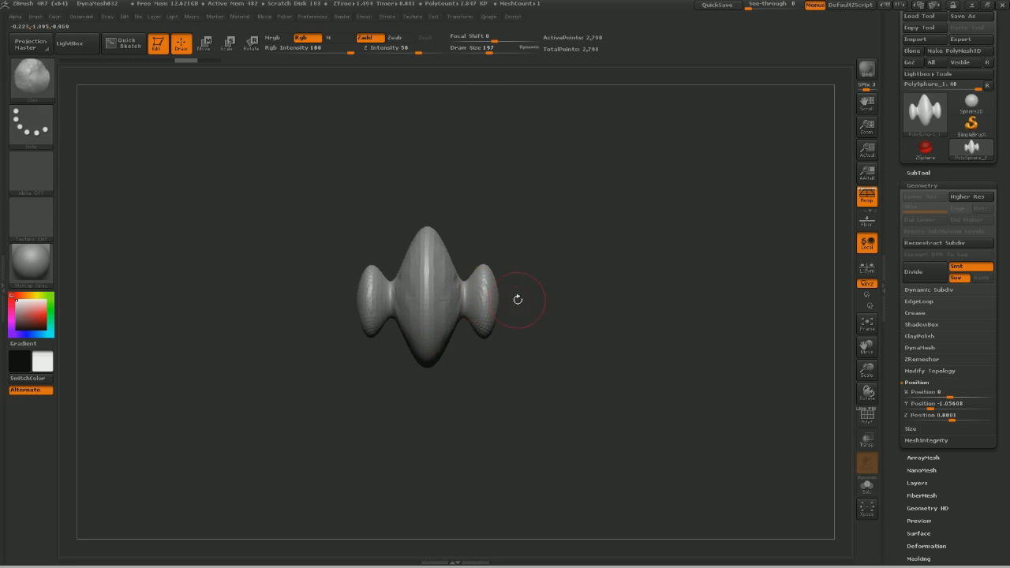
left_click_drag(500, 294, 482, 345, "shift")
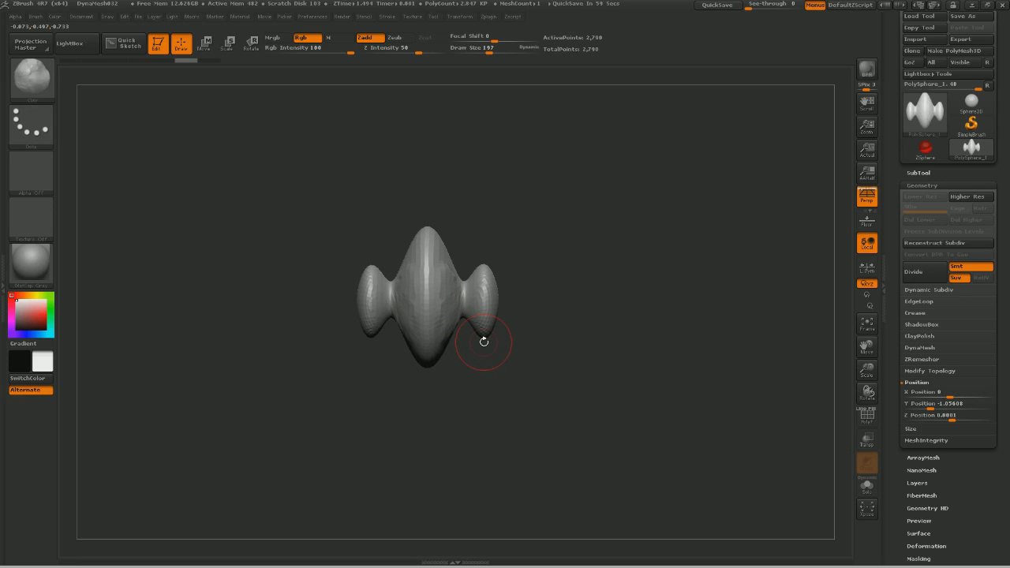
left_click_drag(463, 327, 438, 289)
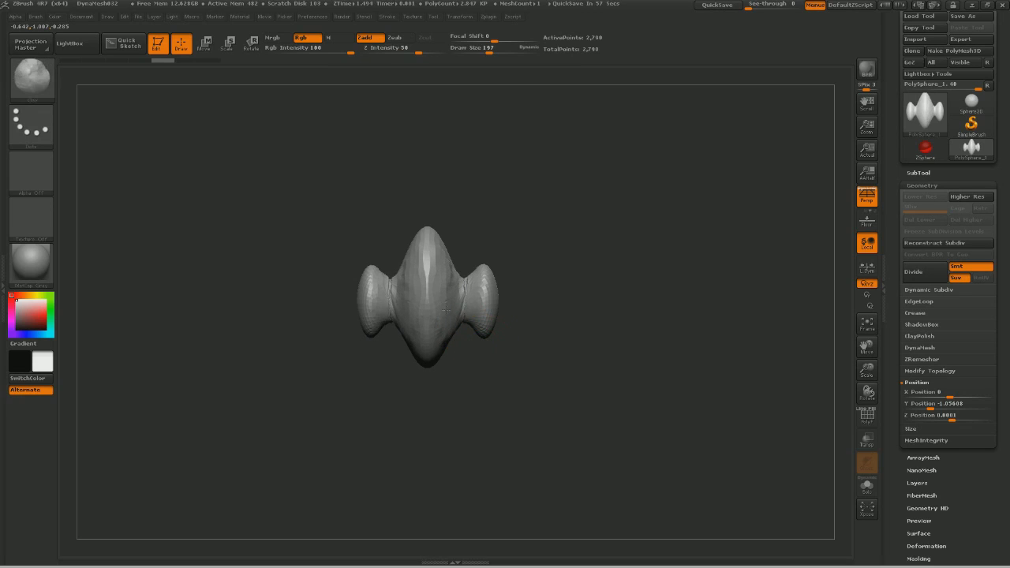
mouse_move(519, 334)
left_mouse_down()
mouse_move(492, 360)
mouse_move(519, 361)
left_mouse_up()
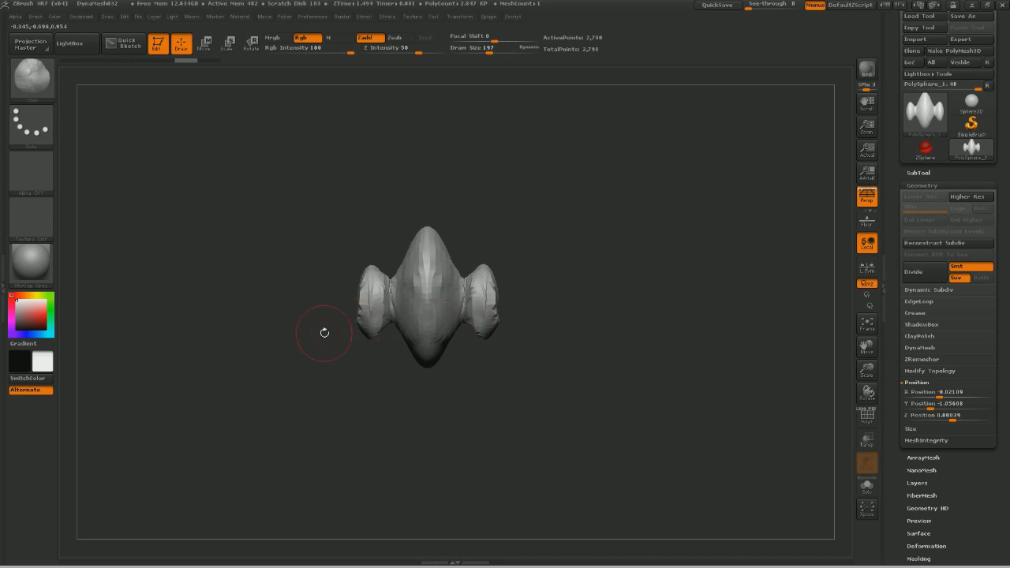